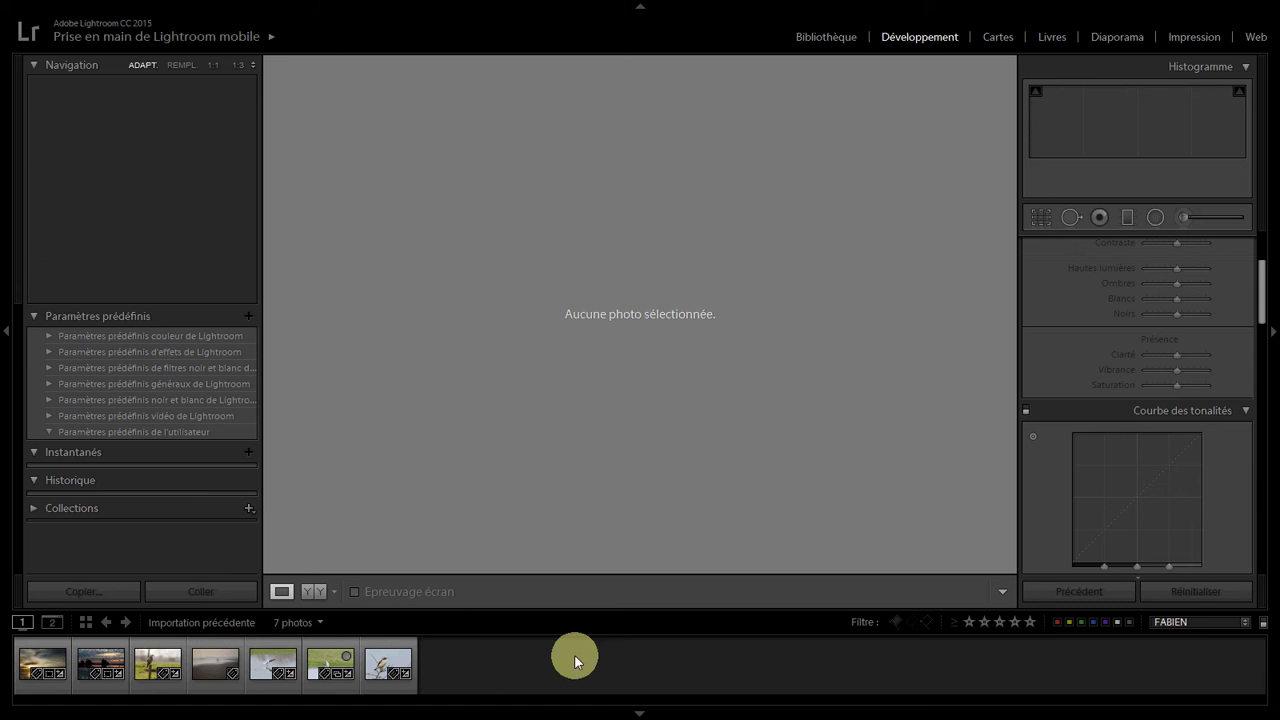
Step: Select the sunset seascape photo FA1_0148.nef for development and bring up its basic adjustments (Réglages de base)
{"action": "left_click", "coordinate": [105, 663]}
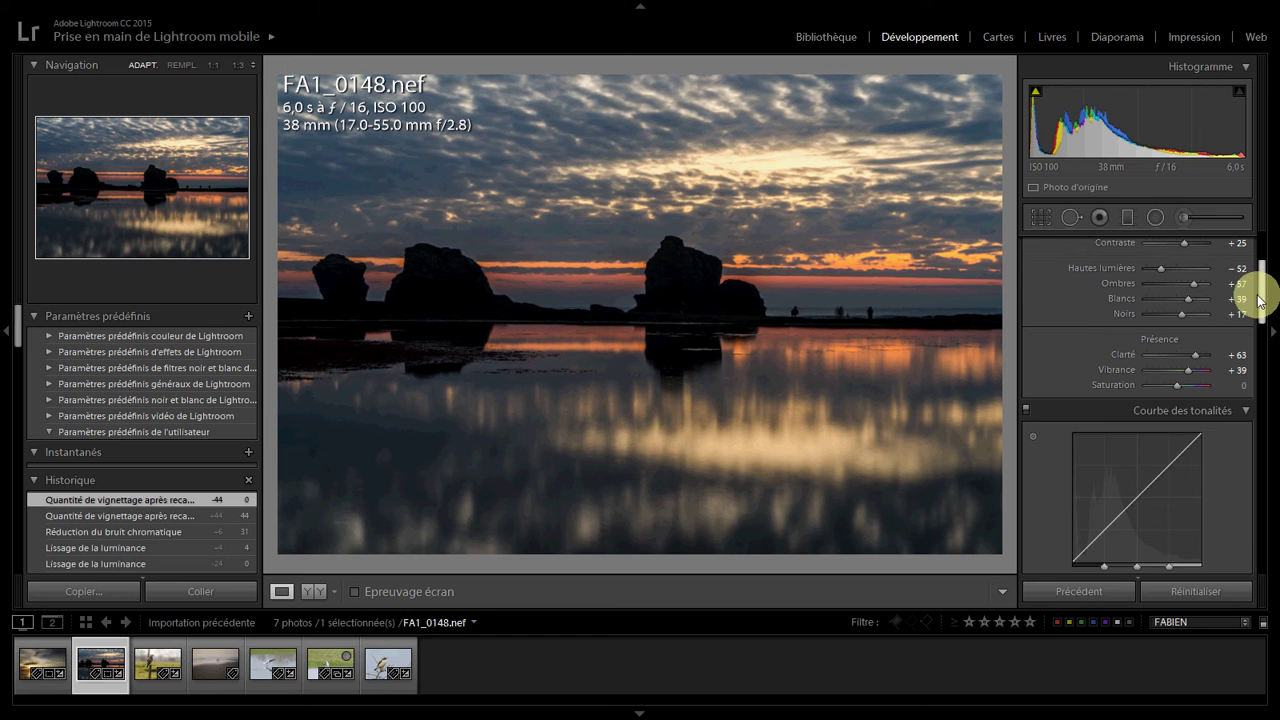
{"action": "scroll", "coordinate": [1255, 278], "scroll_direction": "up", "scroll_amount": 3}
{"action": "scroll", "coordinate": [1262, 276], "scroll_direction": "up", "scroll_amount": 1}
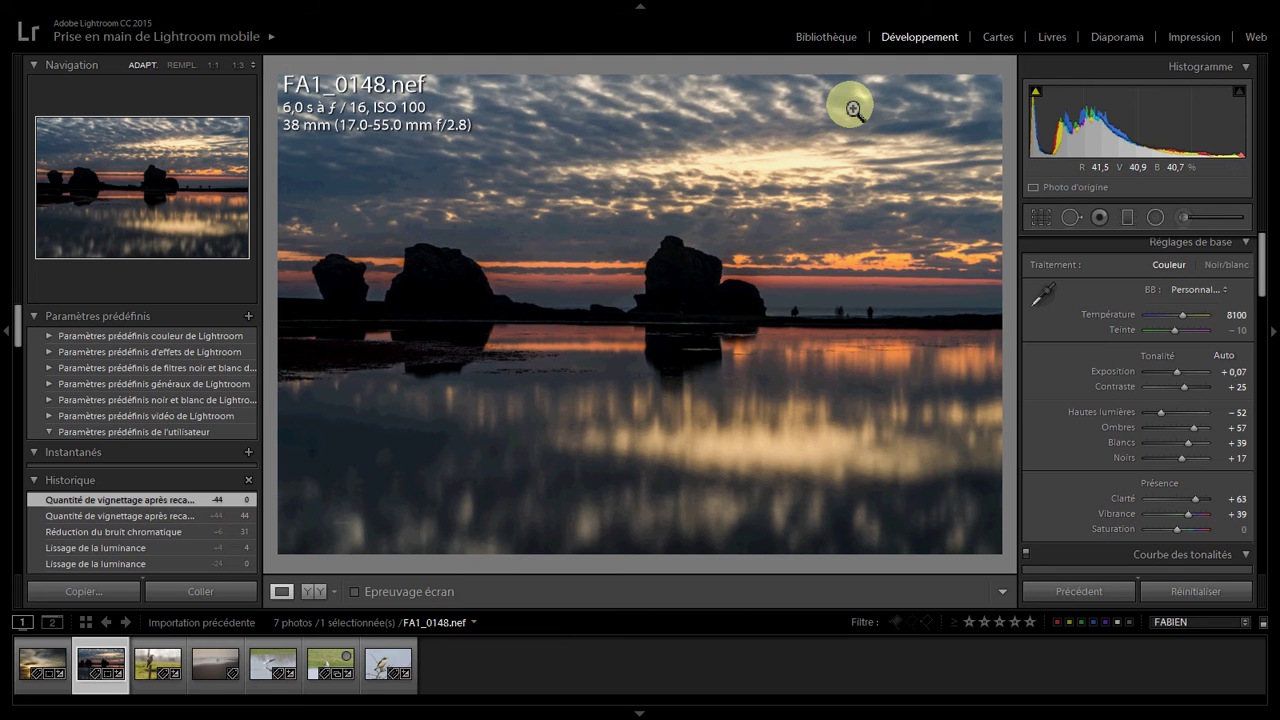
Step: In the Library module, add the beach photo and the first white bird photo to the selection and open the export settings for them
{"action": "left_click", "coordinate": [832, 40]}
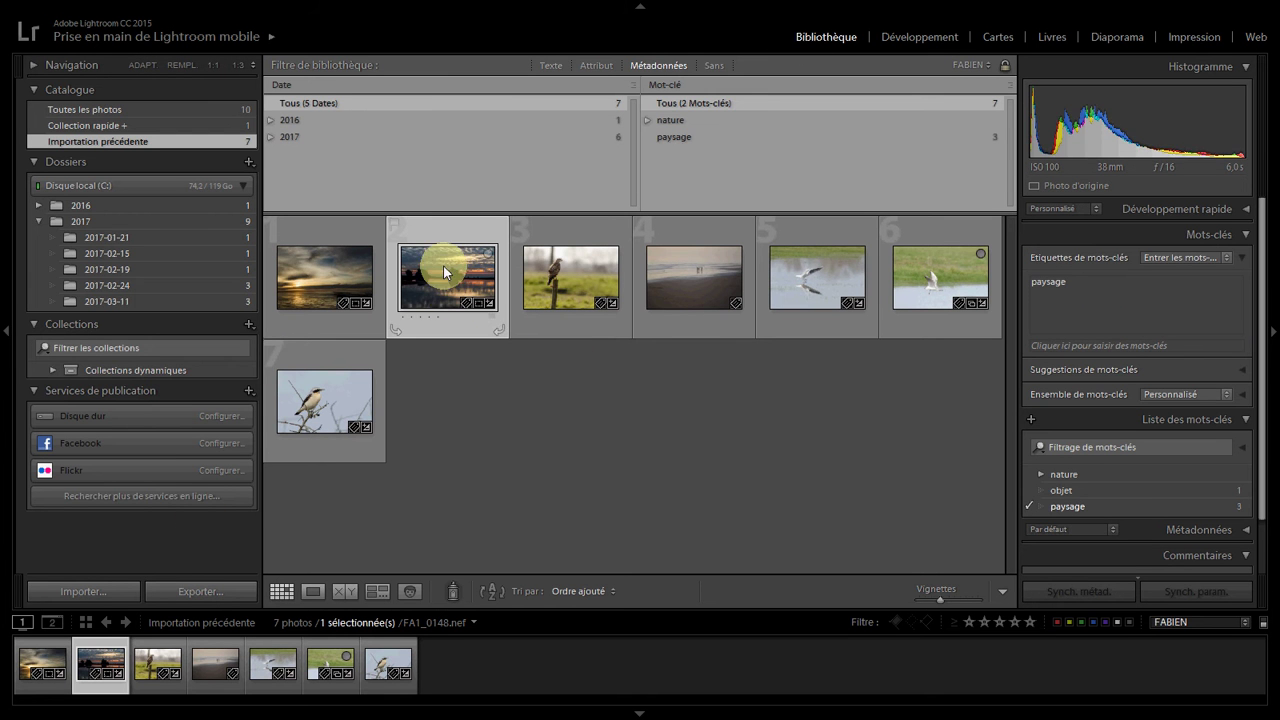
{"action": "left_click_drag", "start_coordinate": [444, 272], "coordinate": [545, 270]}
{"action": "left_click", "coordinate": [700, 274], "text": "ctrl"}
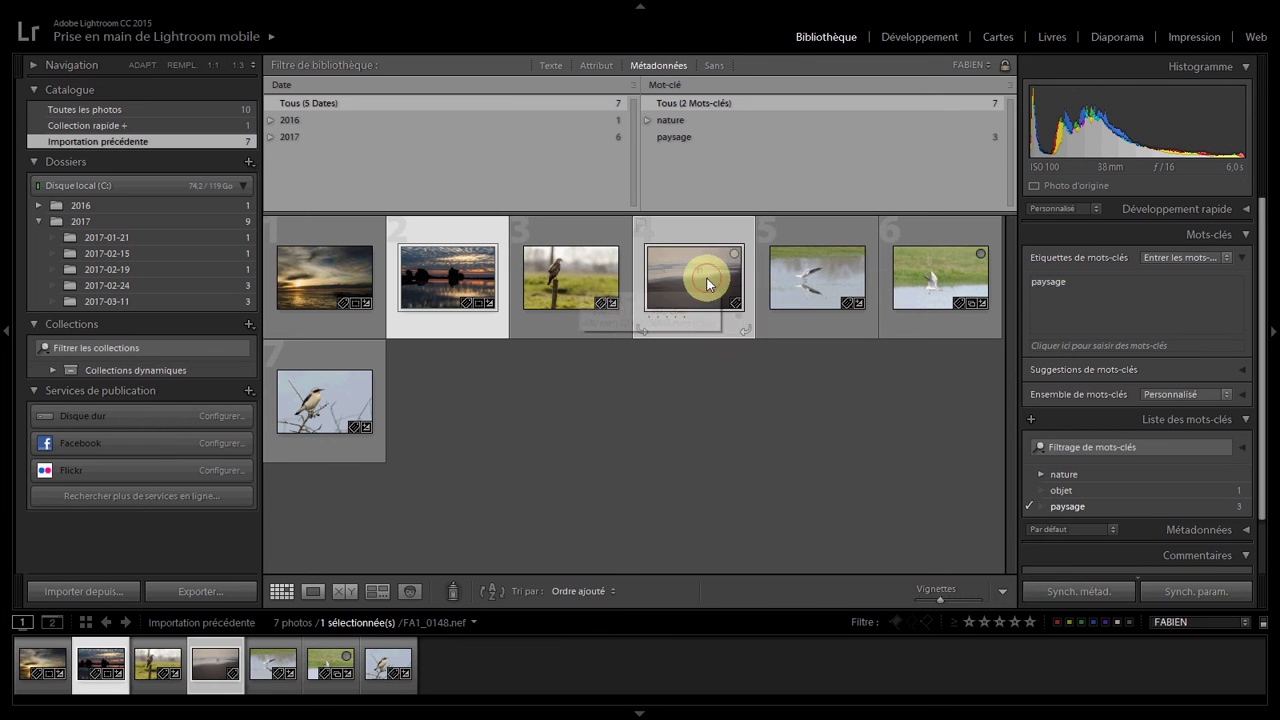
{"action": "left_click", "coordinate": [849, 272], "text": "ctrl"}
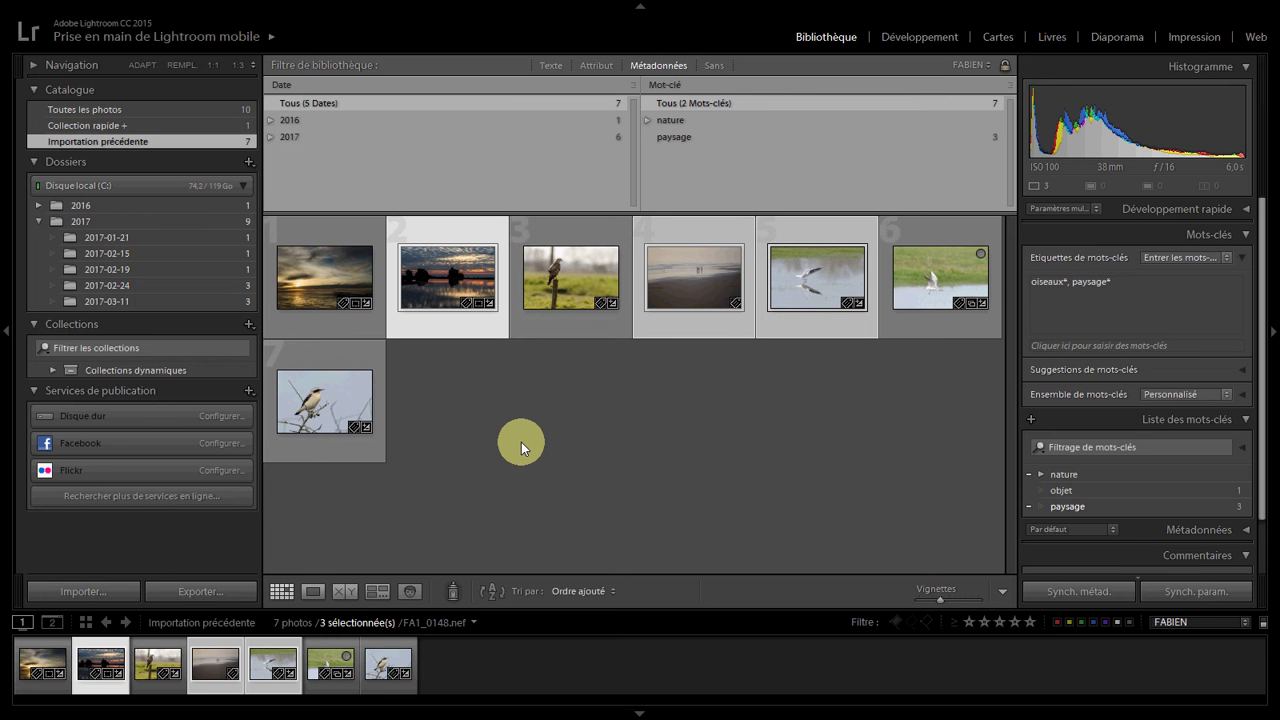
{"action": "left_click", "coordinate": [162, 591]}
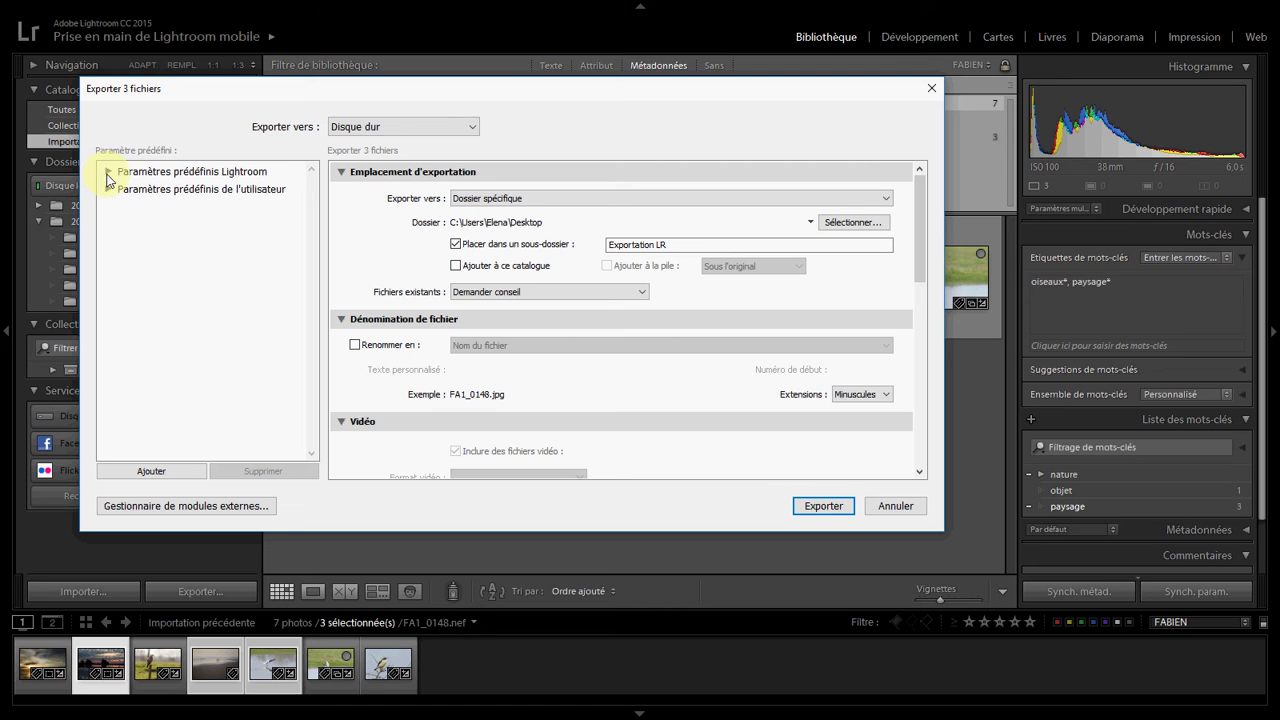
Step: Examine the built-in Lightroom export presets
{"action": "left_click", "coordinate": [108, 173]}
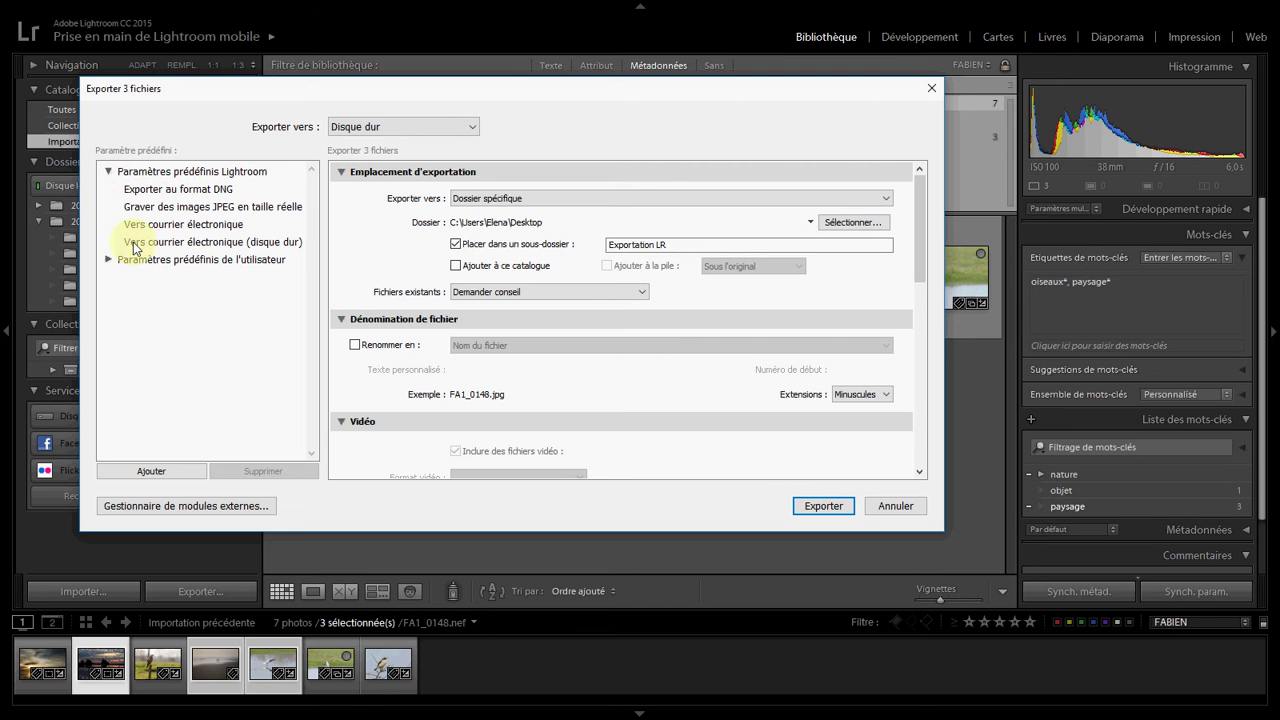
{"action": "left_click", "coordinate": [109, 173]}
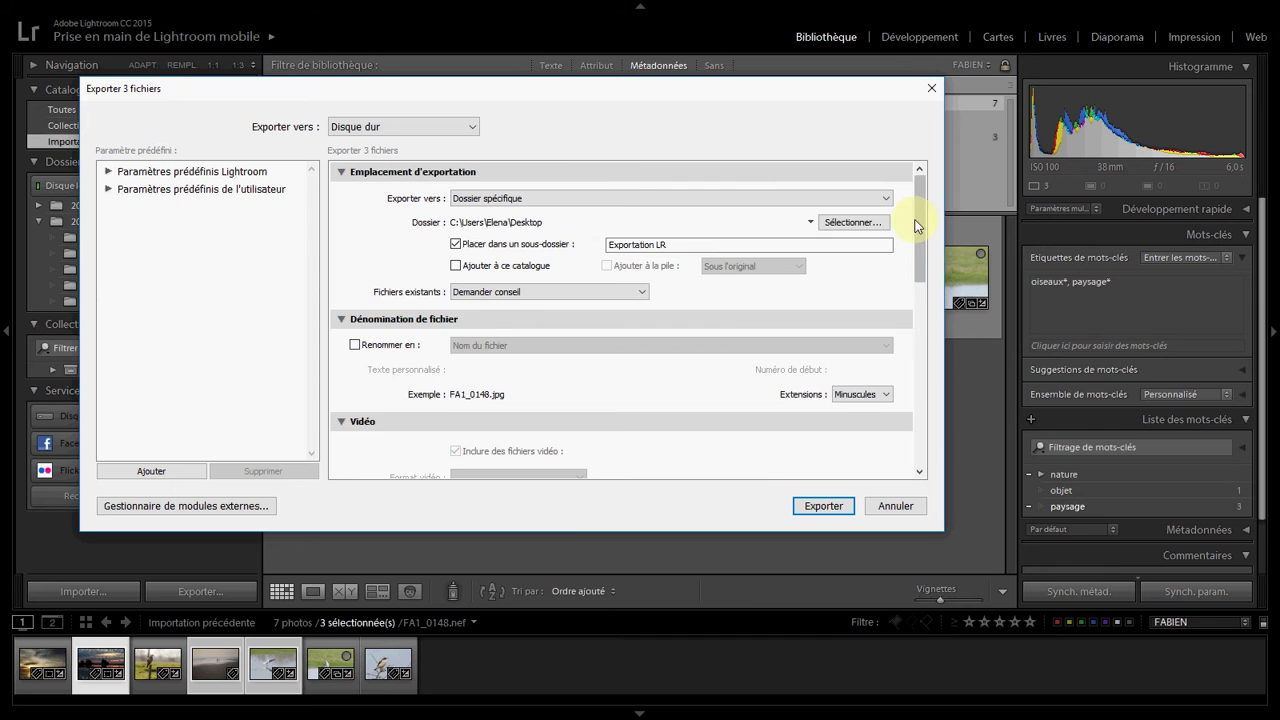
{"action": "left_click_drag", "start_coordinate": [919, 215], "coordinate": [920, 177]}
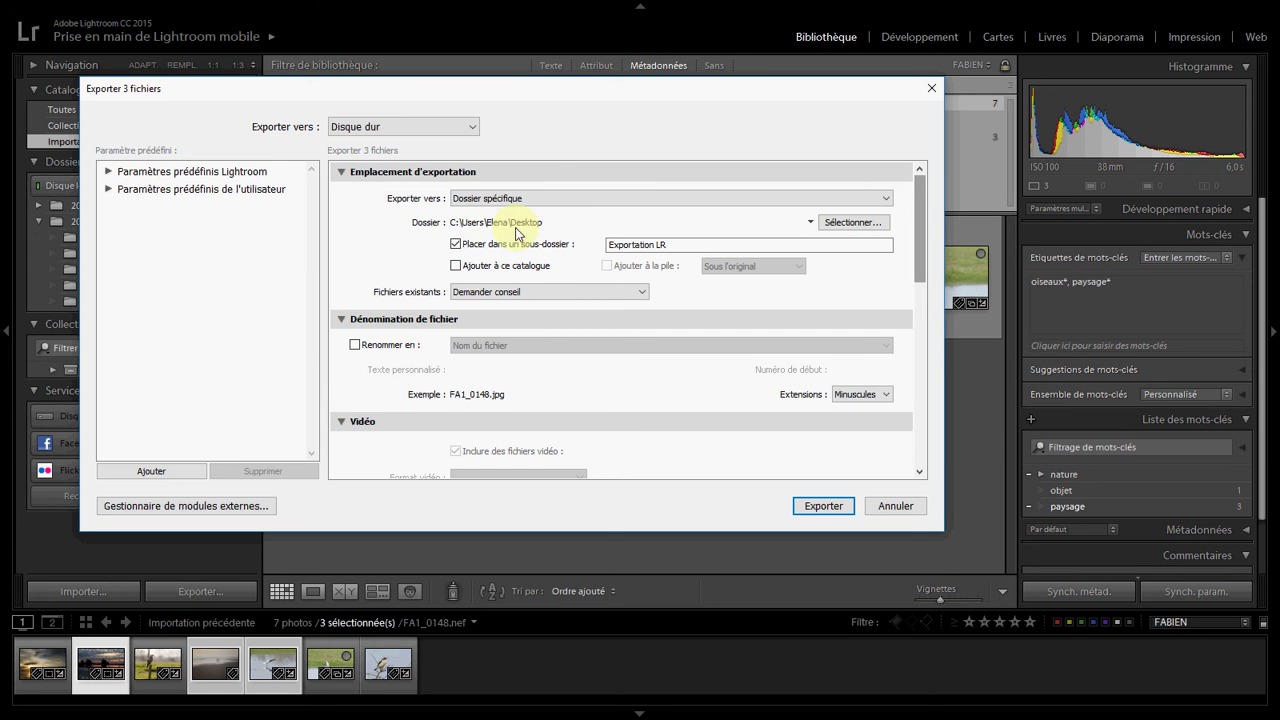
Step: Choose the desktop (Bureau) as the destination folder for the exported photos
{"action": "left_click", "coordinate": [845, 222]}
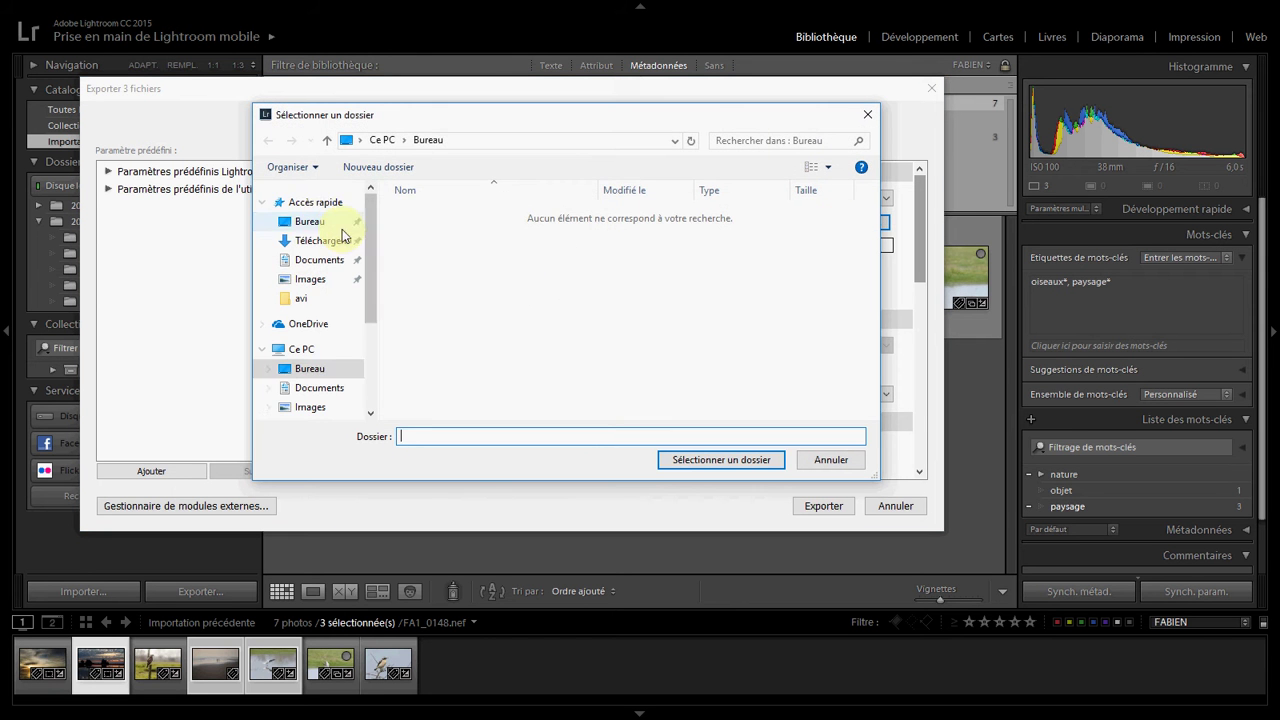
{"action": "left_click", "coordinate": [314, 224]}
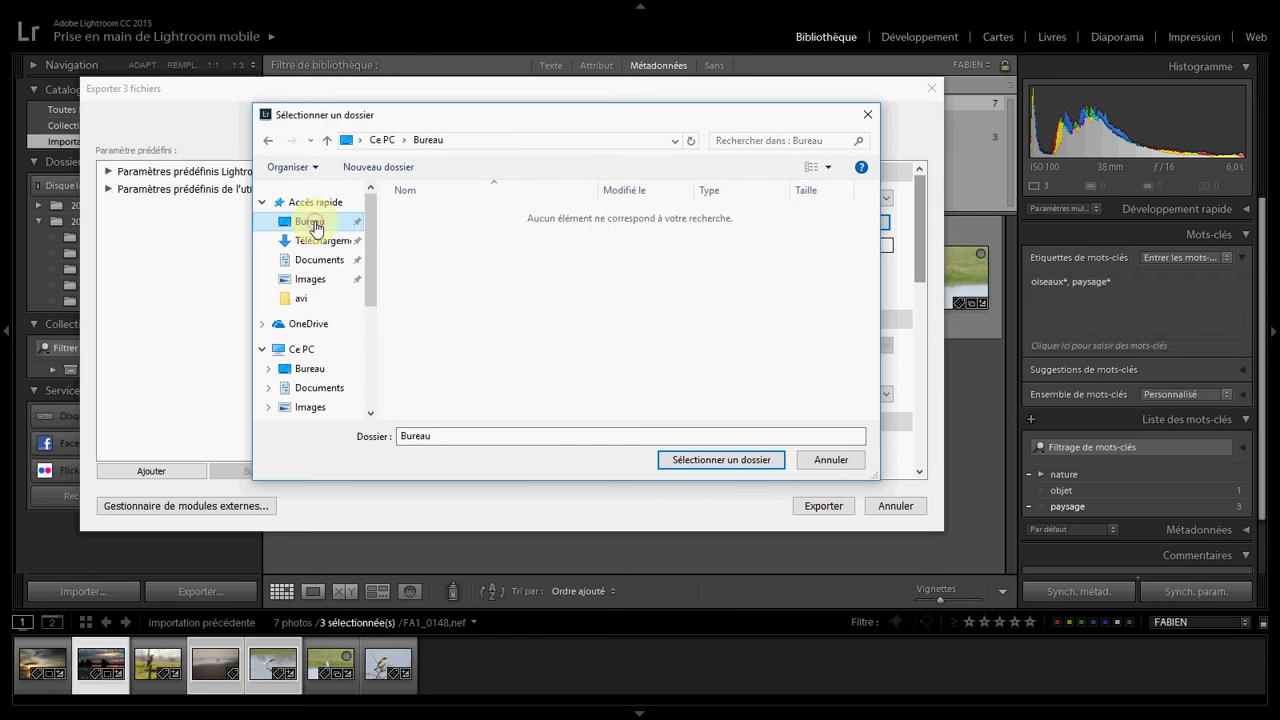
{"action": "right_click", "coordinate": [505, 316]}
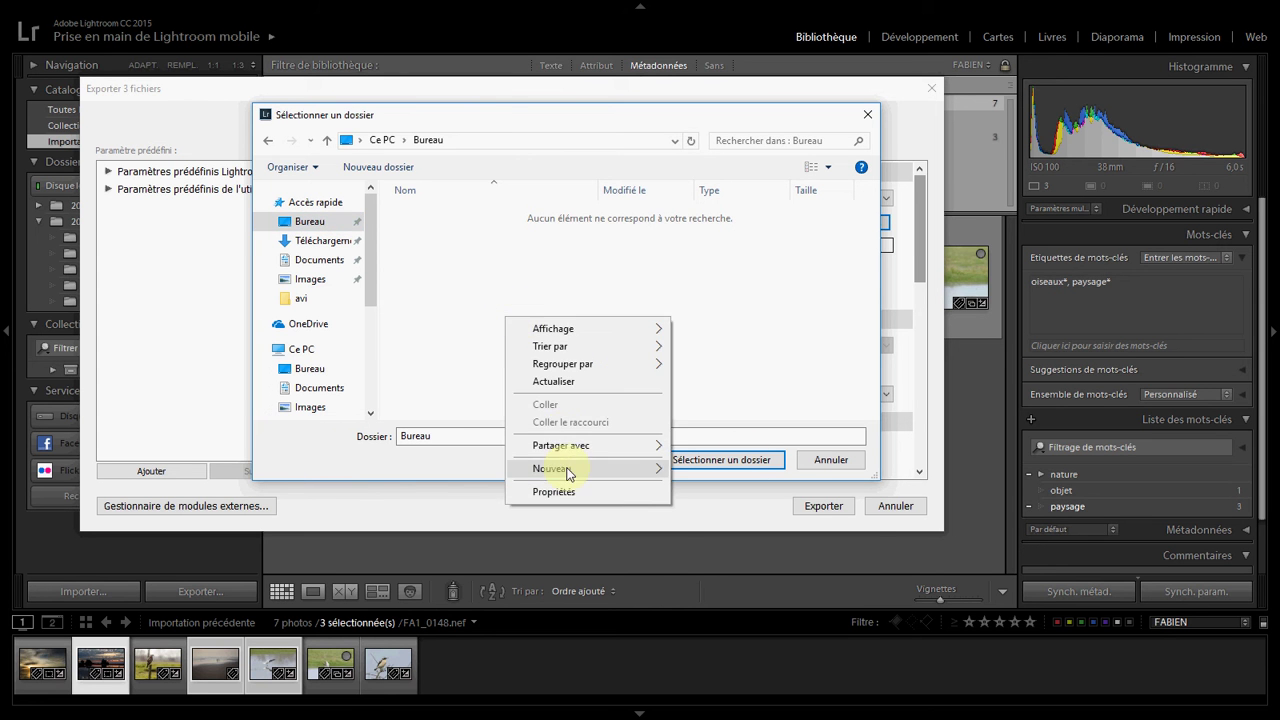
{"action": "left_click", "coordinate": [722, 384]}
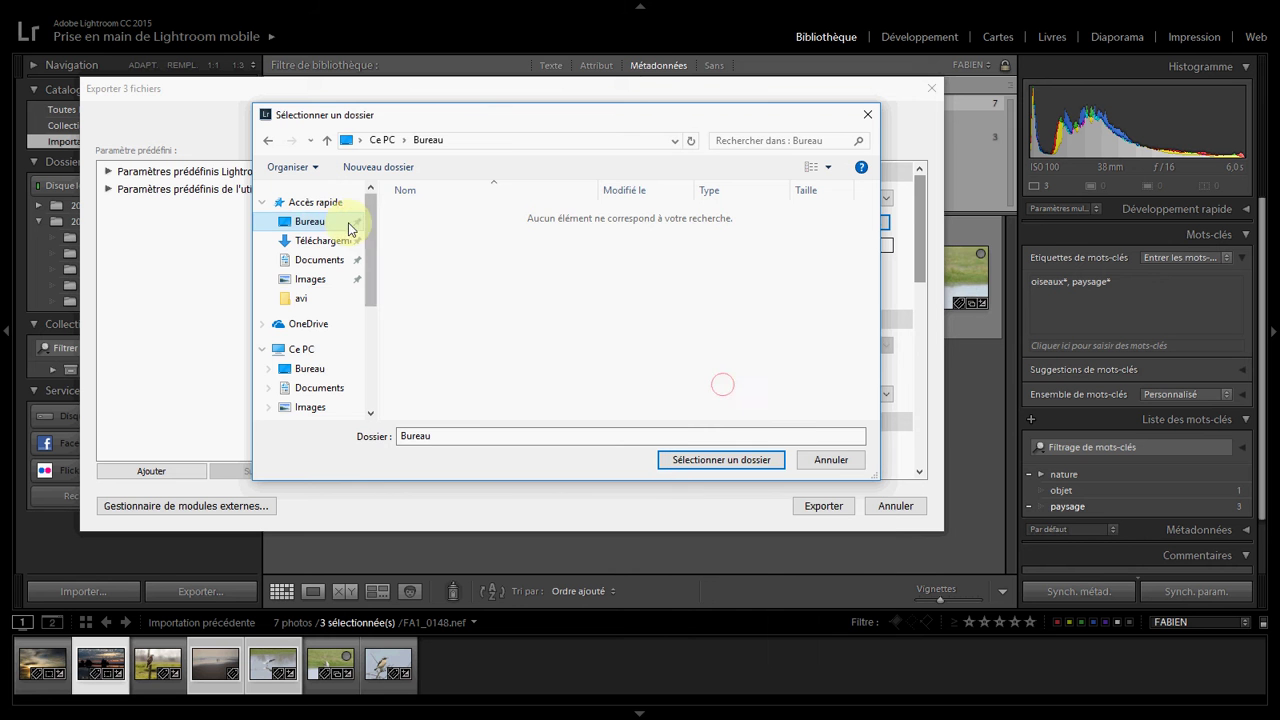
{"action": "left_click", "coordinate": [314, 221]}
{"action": "left_click", "coordinate": [755, 460]}
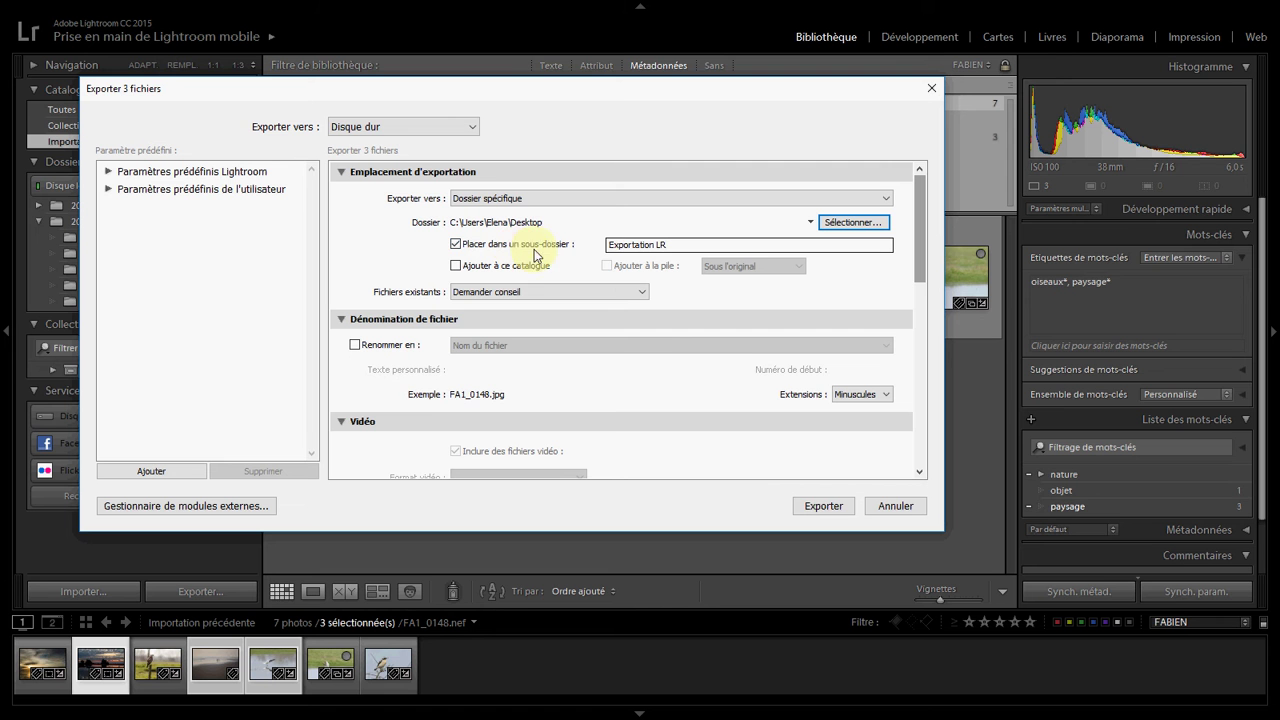
Step: Keep Exportation LR as the subfolder name and Demander conseil as the handling of existing files
{"action": "left_click", "coordinate": [676, 245]}
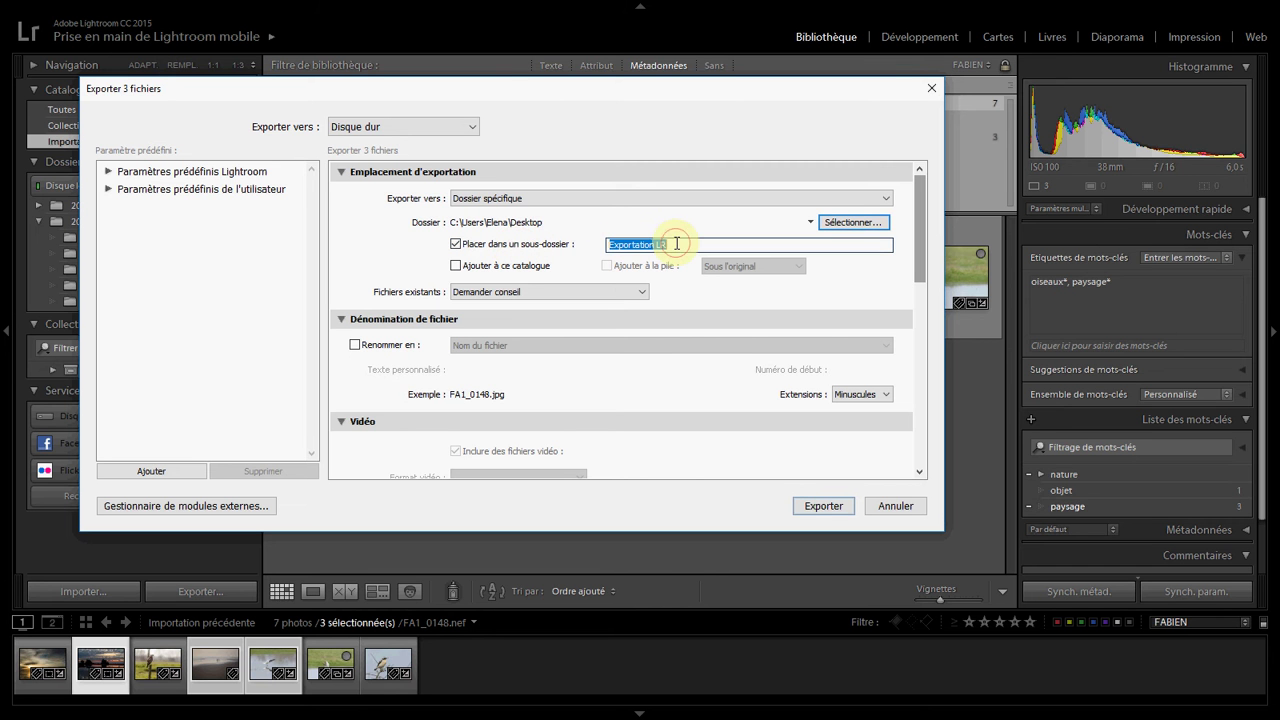
{"action": "left_click", "coordinate": [677, 244]}
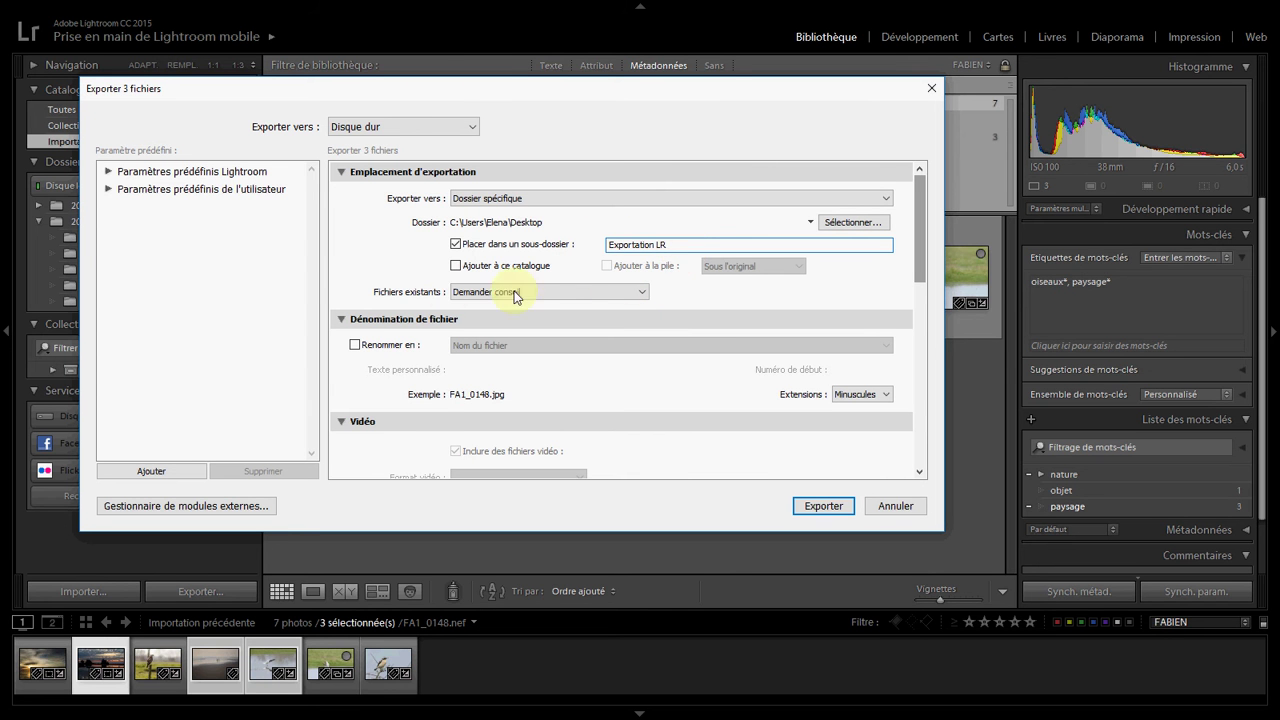
{"action": "left_click", "coordinate": [637, 293]}
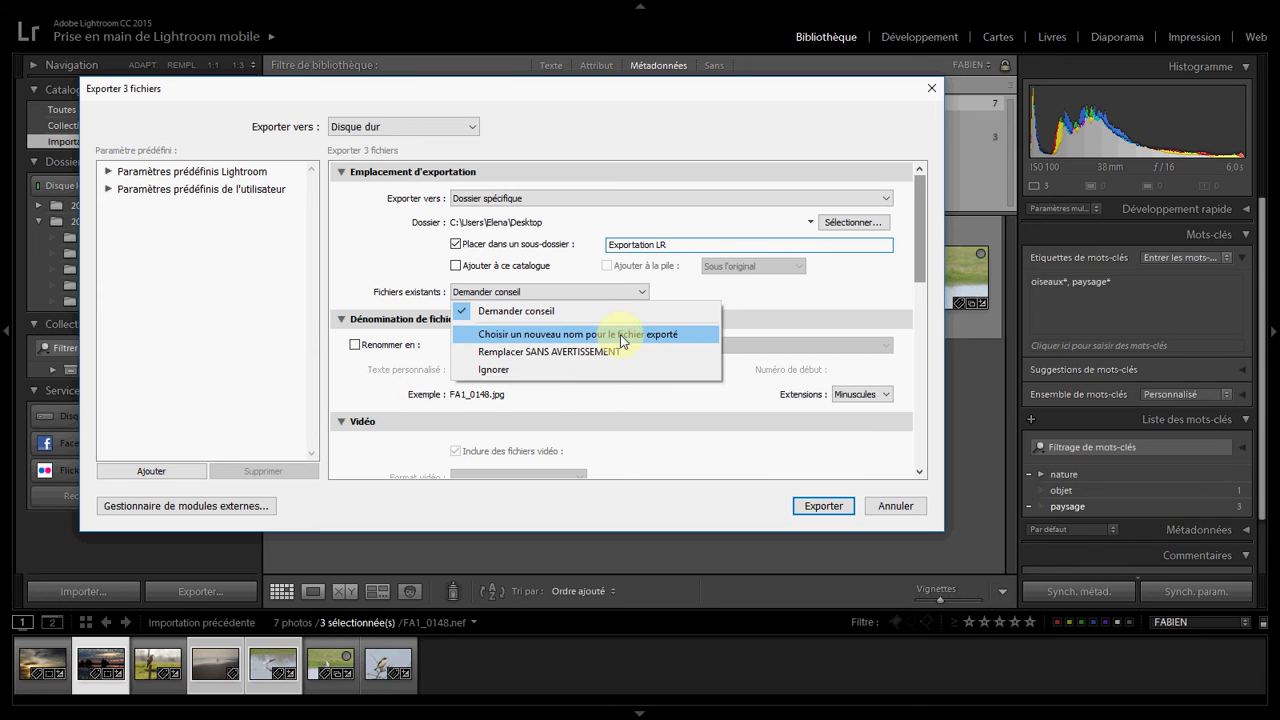
{"action": "left_click", "coordinate": [518, 313]}
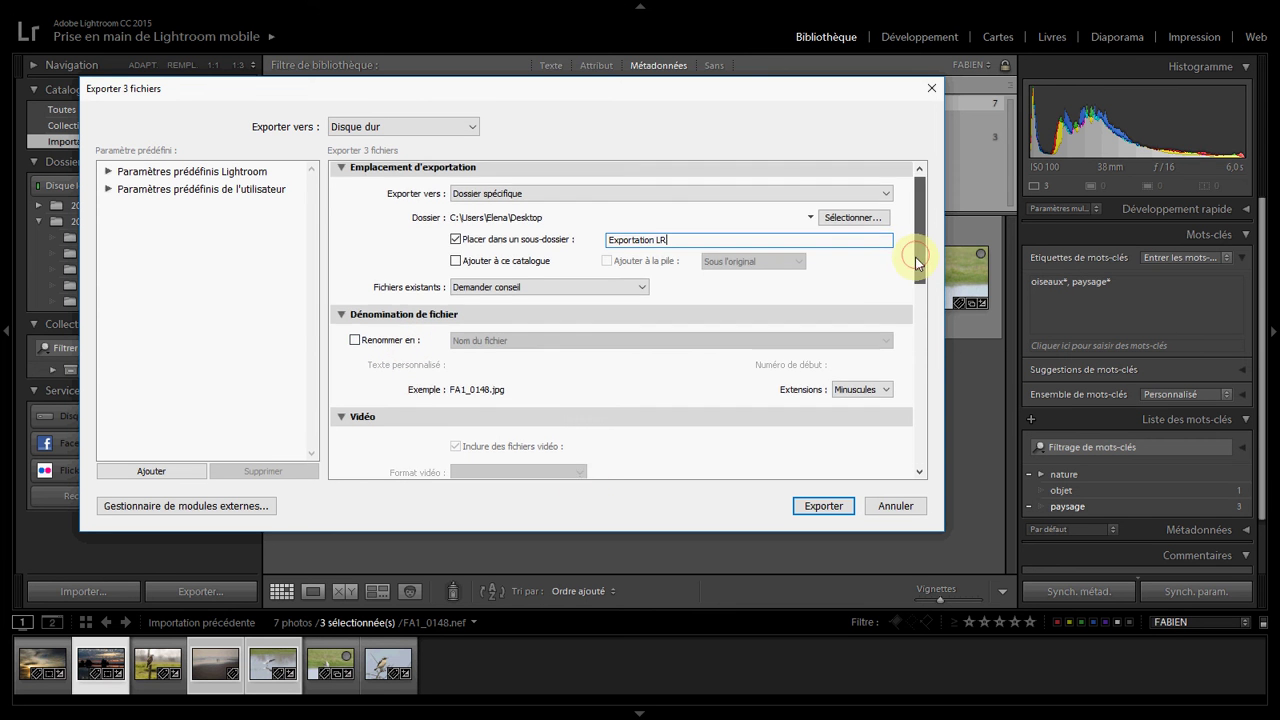
Step: Set the export file format to JPEG at quality 90 with the sRVB colour space
{"action": "scroll", "coordinate": [915, 257], "scroll_direction": "down", "scroll_amount": 1}
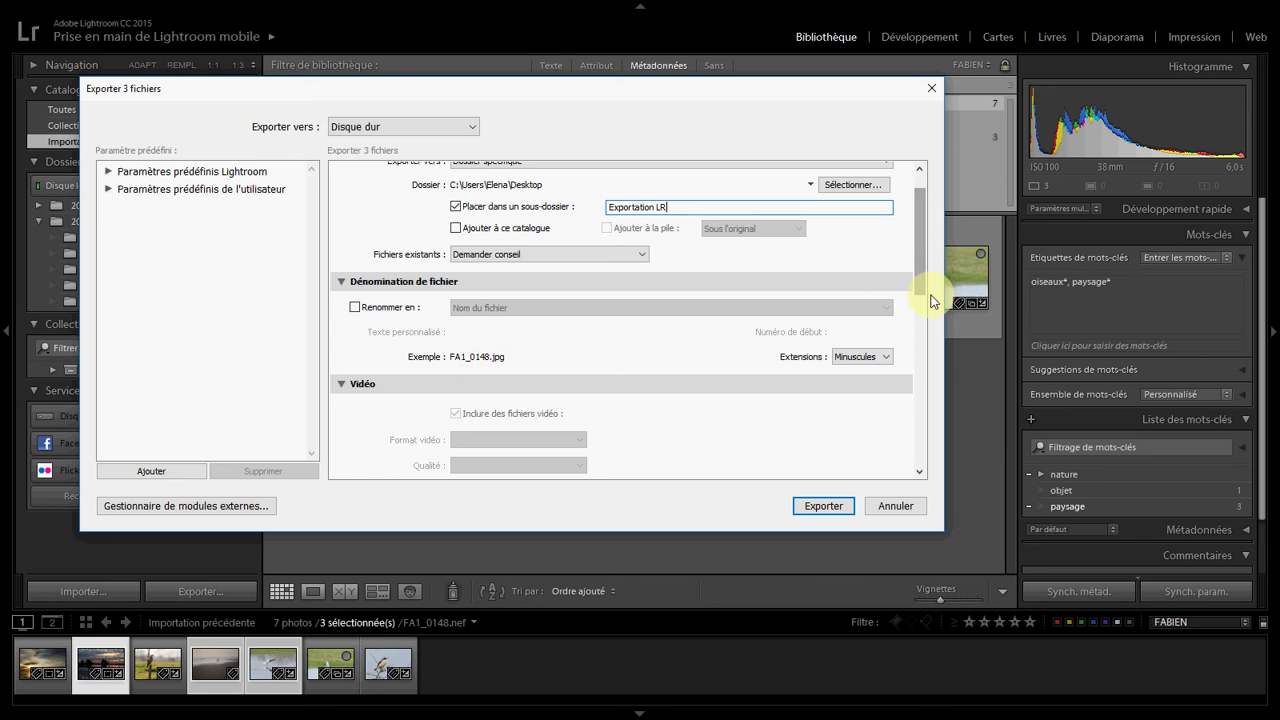
{"action": "left_click_drag", "start_coordinate": [925, 277], "coordinate": [918, 356]}
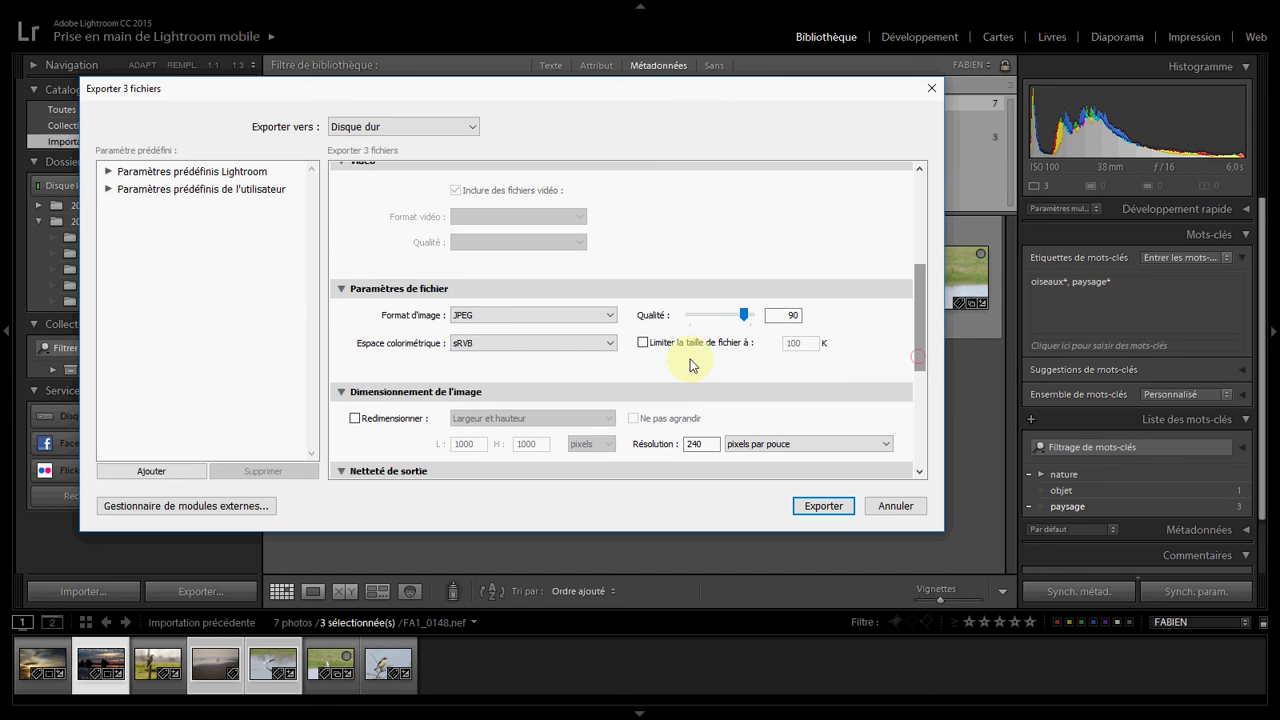
{"action": "left_click", "coordinate": [480, 316]}
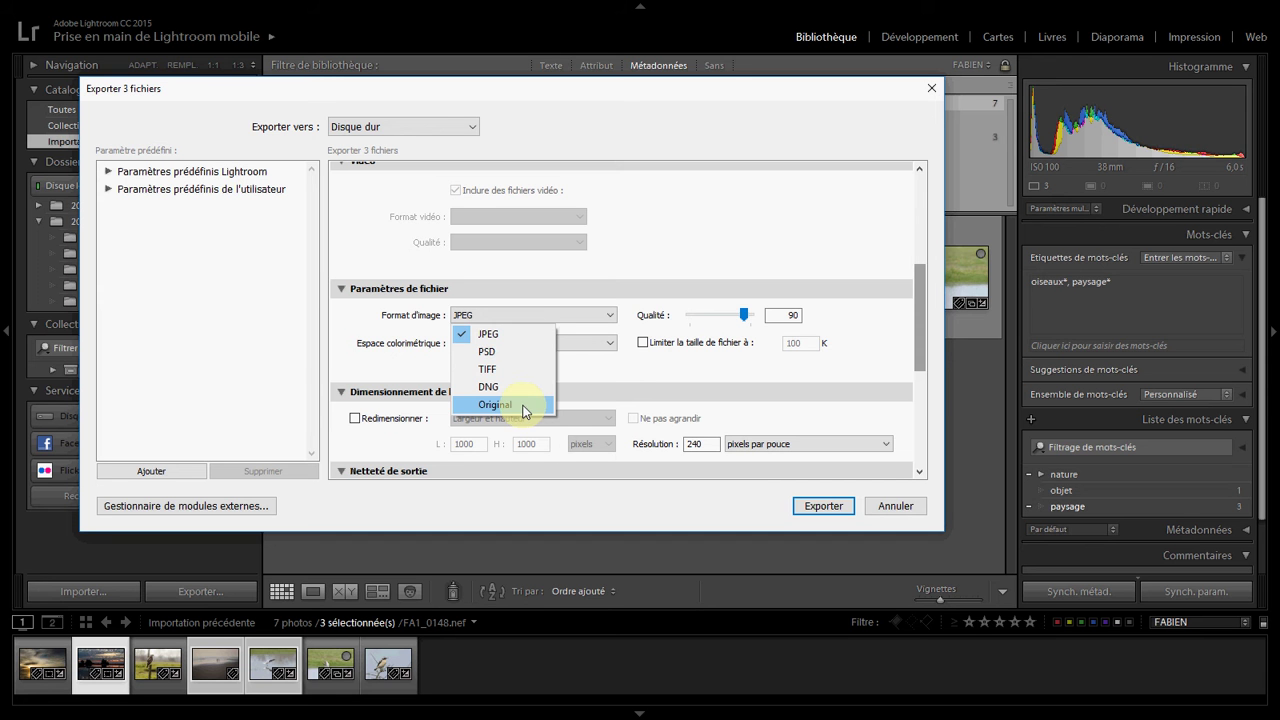
{"action": "left_click", "coordinate": [510, 336]}
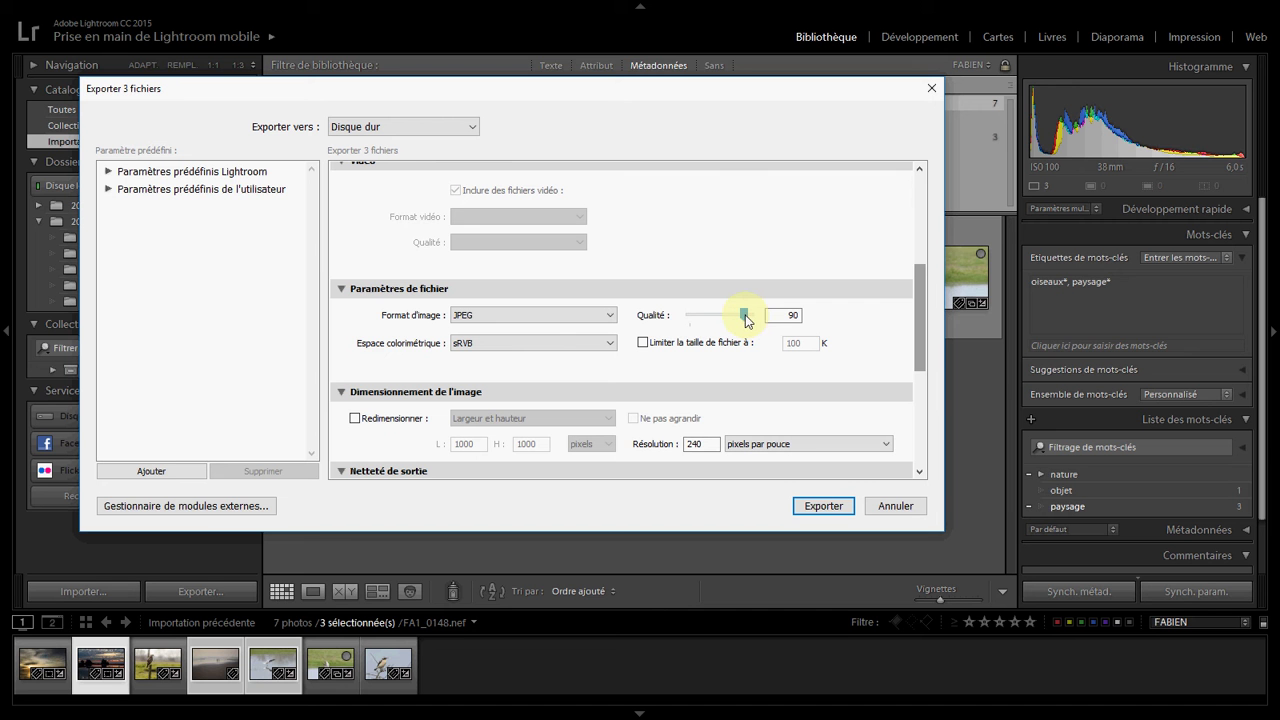
{"action": "mouse_move", "coordinate": [745, 319]}
{"action": "left_mouse_down"}
{"action": "mouse_move", "coordinate": [756, 319]}
{"action": "mouse_move", "coordinate": [744, 321]}
{"action": "left_mouse_up"}
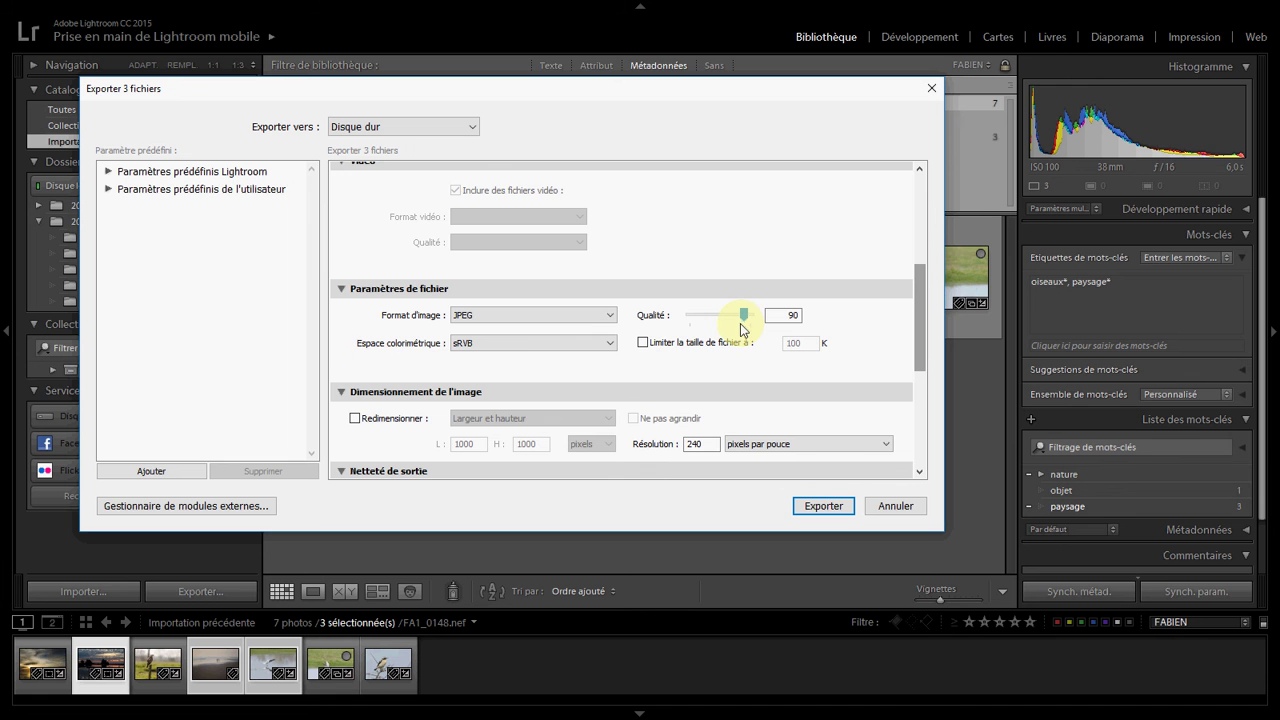
{"action": "left_click", "coordinate": [516, 345]}
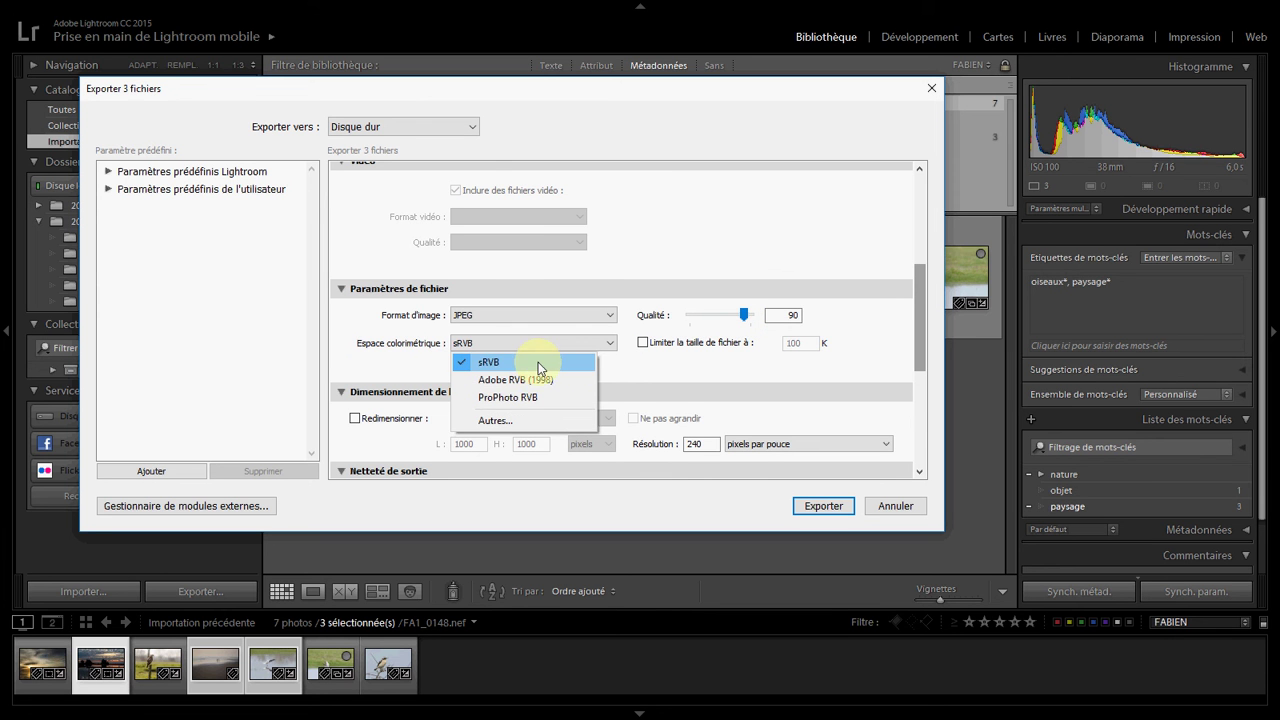
{"action": "left_click", "coordinate": [530, 366]}
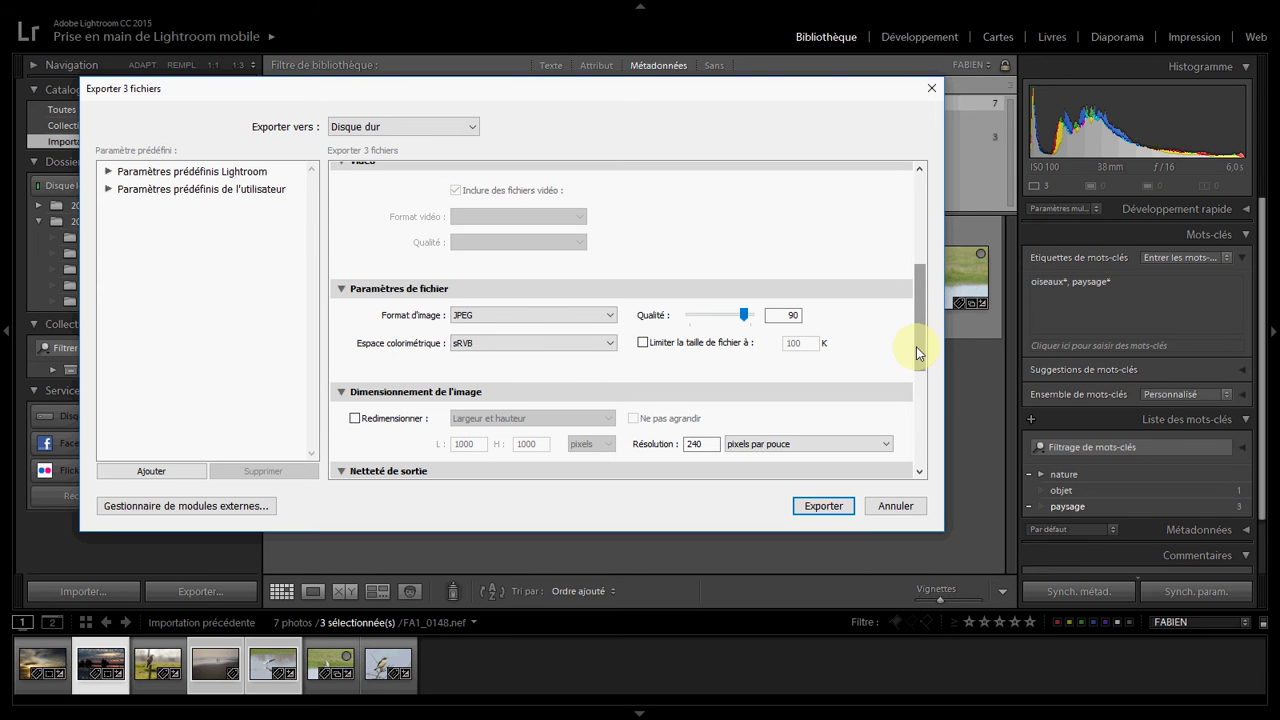
Step: Try resizing the exported images by their long edge (Bord large) to 2000 pixels, and turn resizing back off
{"action": "left_click_drag", "start_coordinate": [916, 348], "coordinate": [920, 395]}
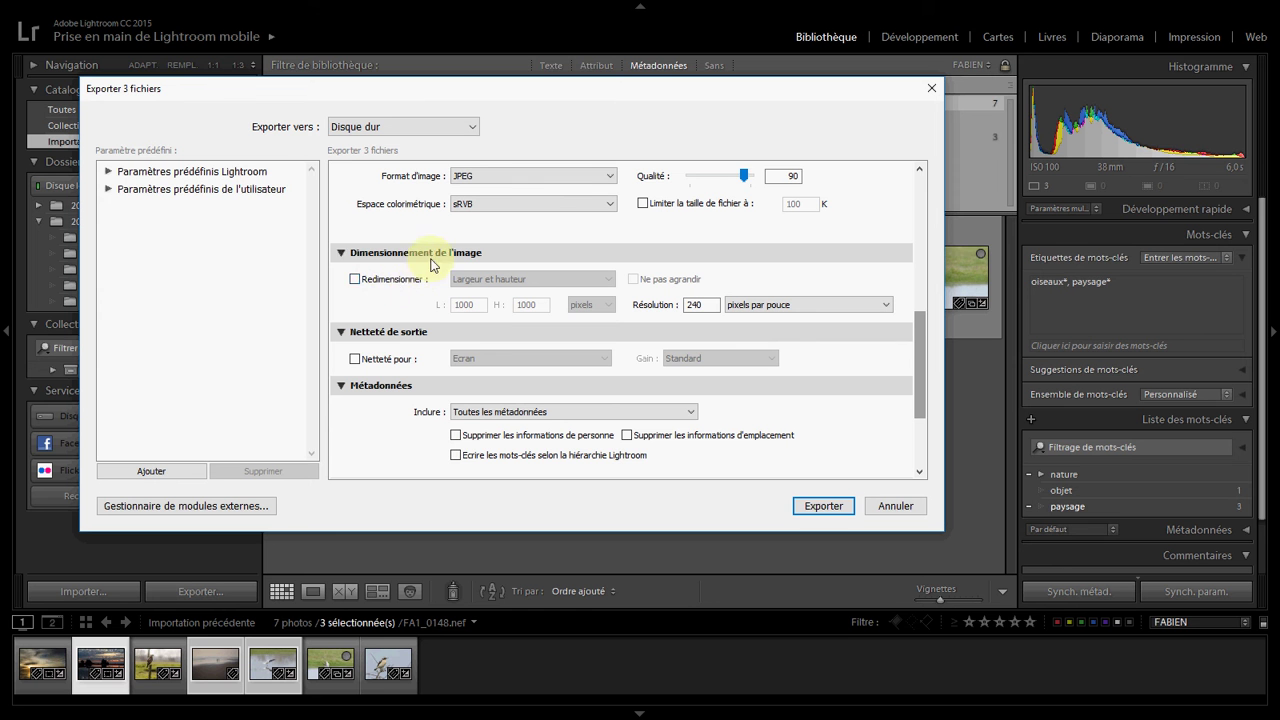
{"action": "left_click", "coordinate": [357, 283]}
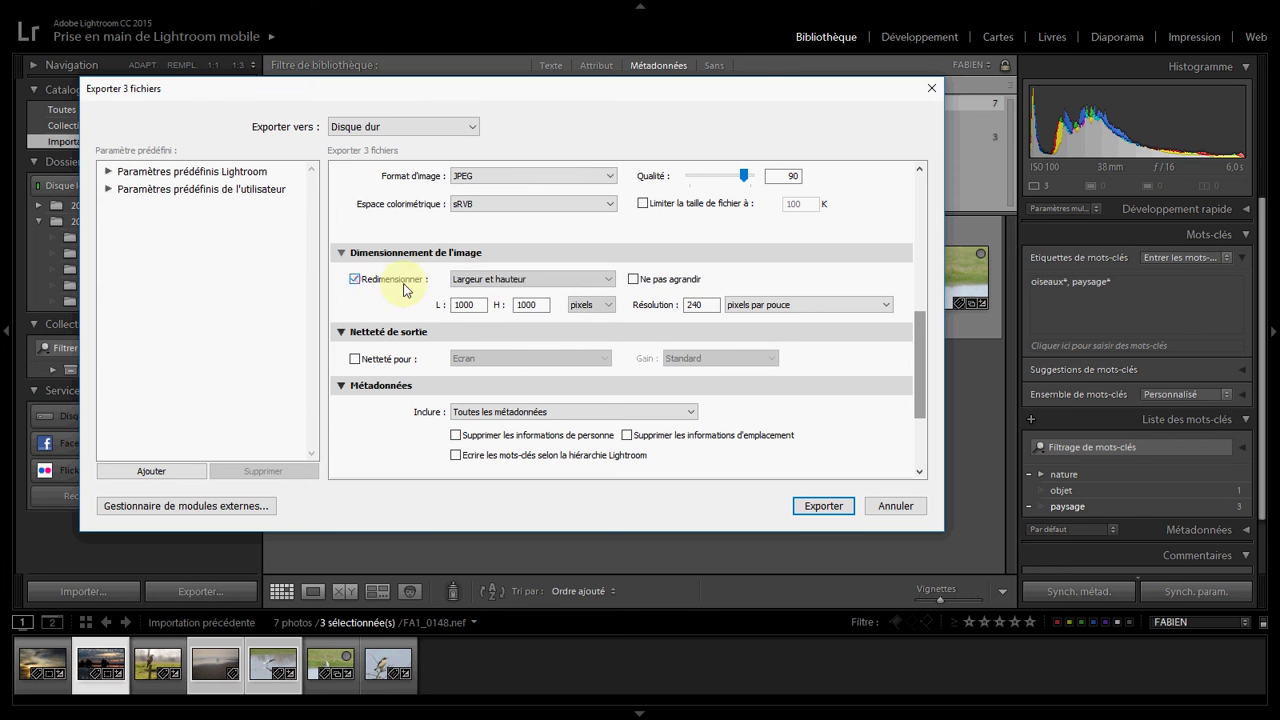
{"action": "left_click", "coordinate": [527, 284]}
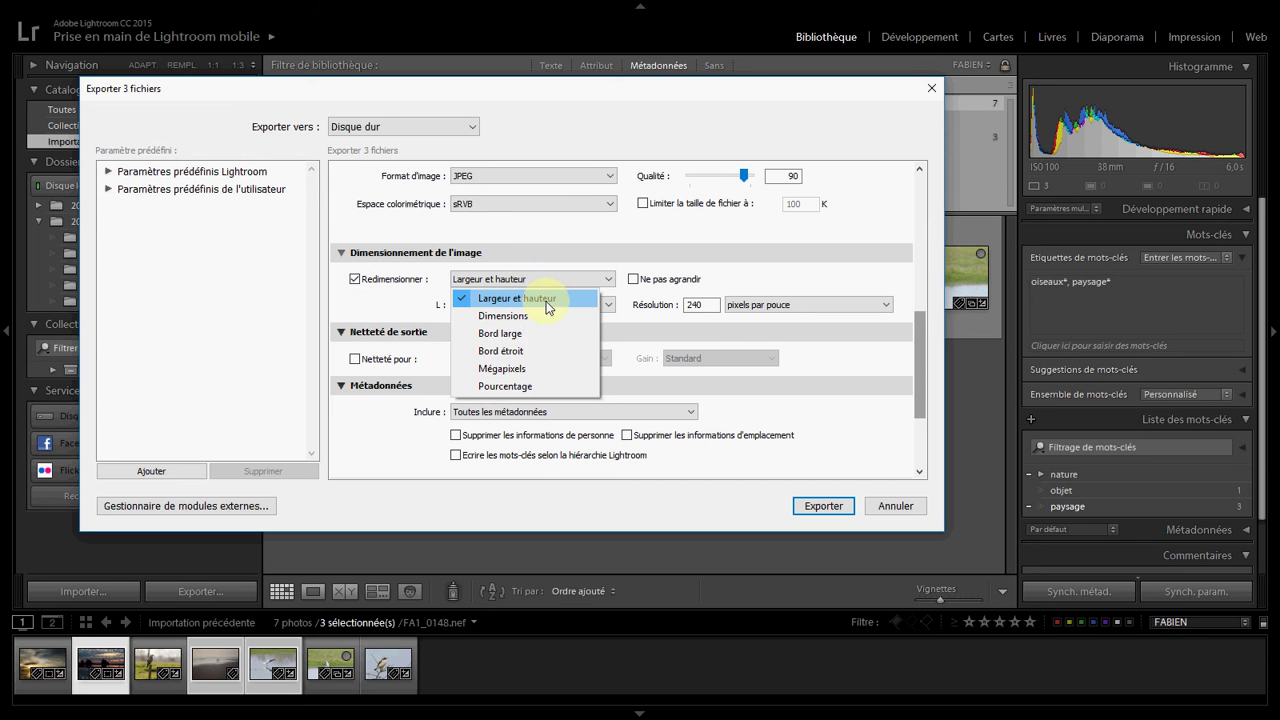
{"action": "left_click", "coordinate": [527, 340]}
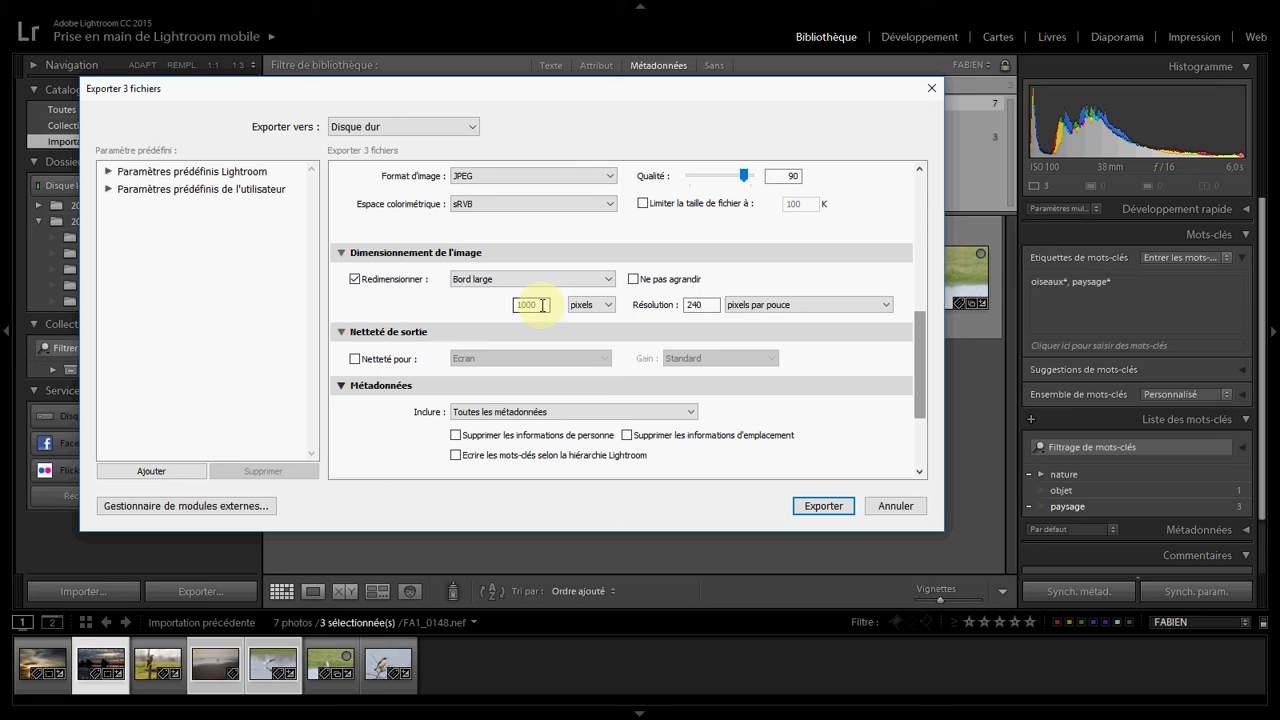
{"action": "left_click", "coordinate": [537, 305]}
{"action": "double_click", "coordinate": [535, 305]}
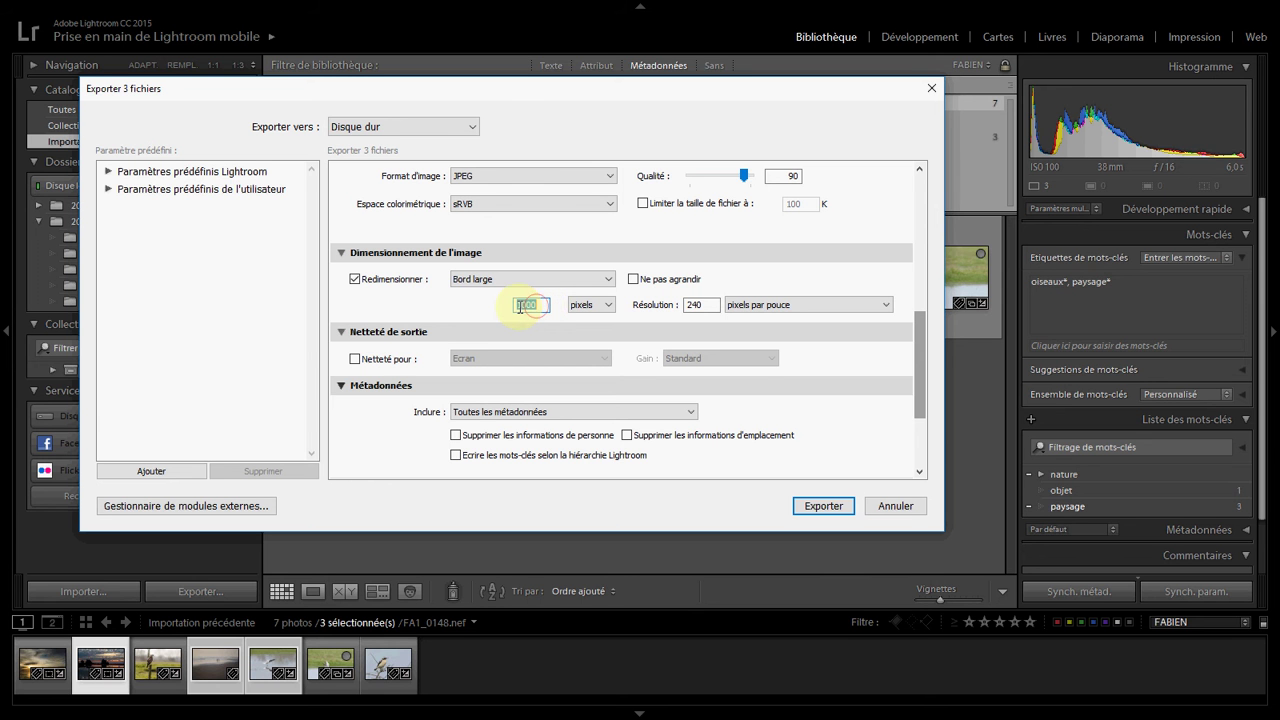
{"action": "type", "text": "95"}
{"action": "key", "text": "BackSpace"}
{"action": "key", "text": "BackSpace"}
{"action": "key", "text": "BackSpace"}
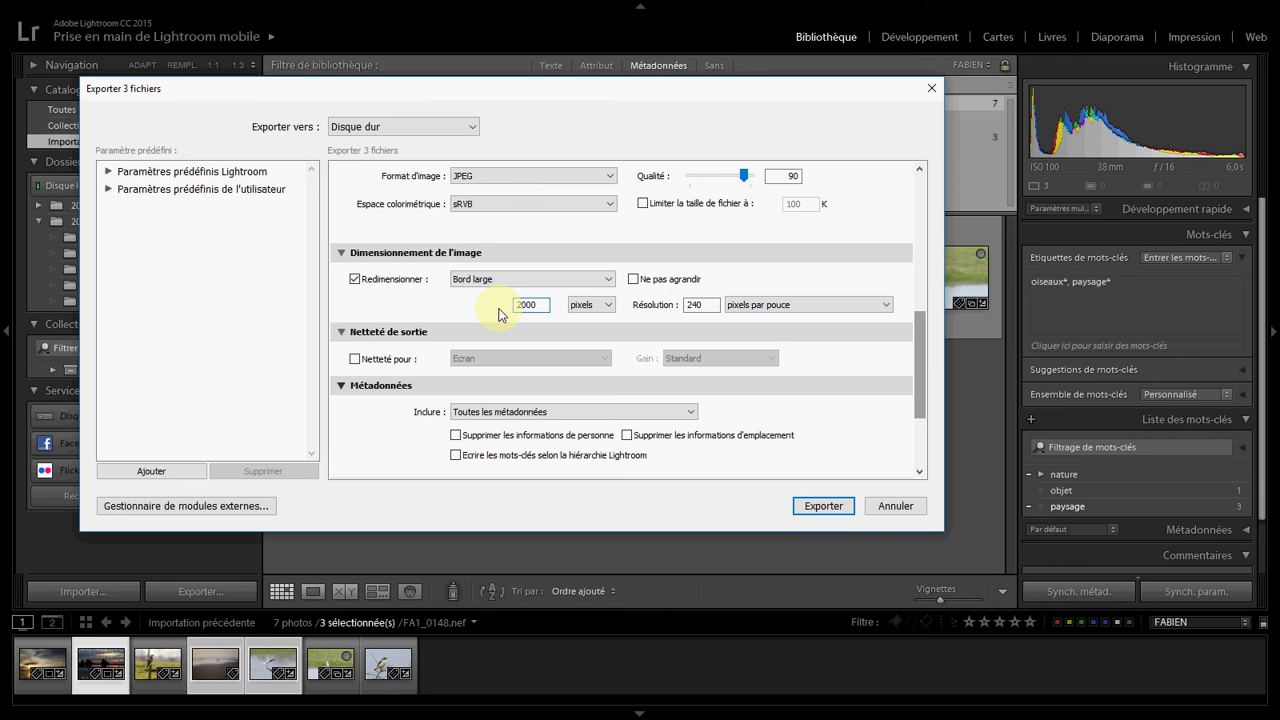
{"action": "left_click", "coordinate": [357, 283]}
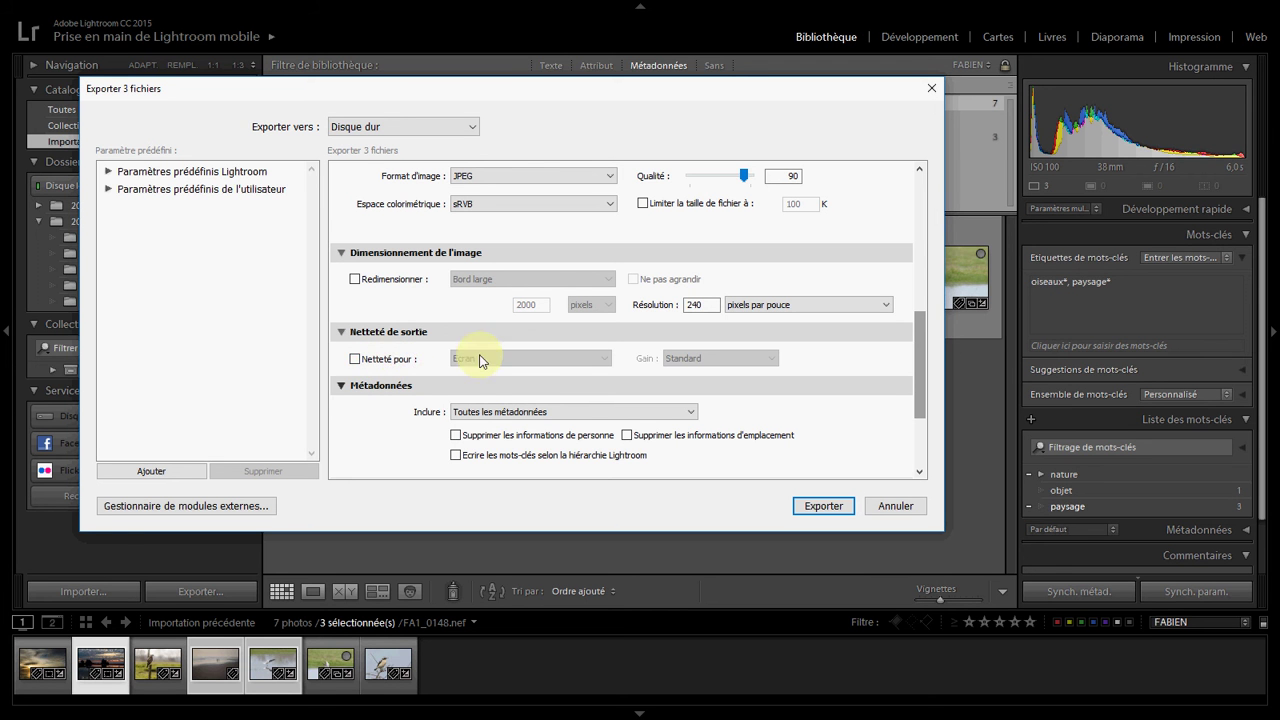
Step: Try output sharpening for Ecran and switch it back off
{"action": "left_click", "coordinate": [397, 358]}
{"action": "left_click", "coordinate": [556, 366]}
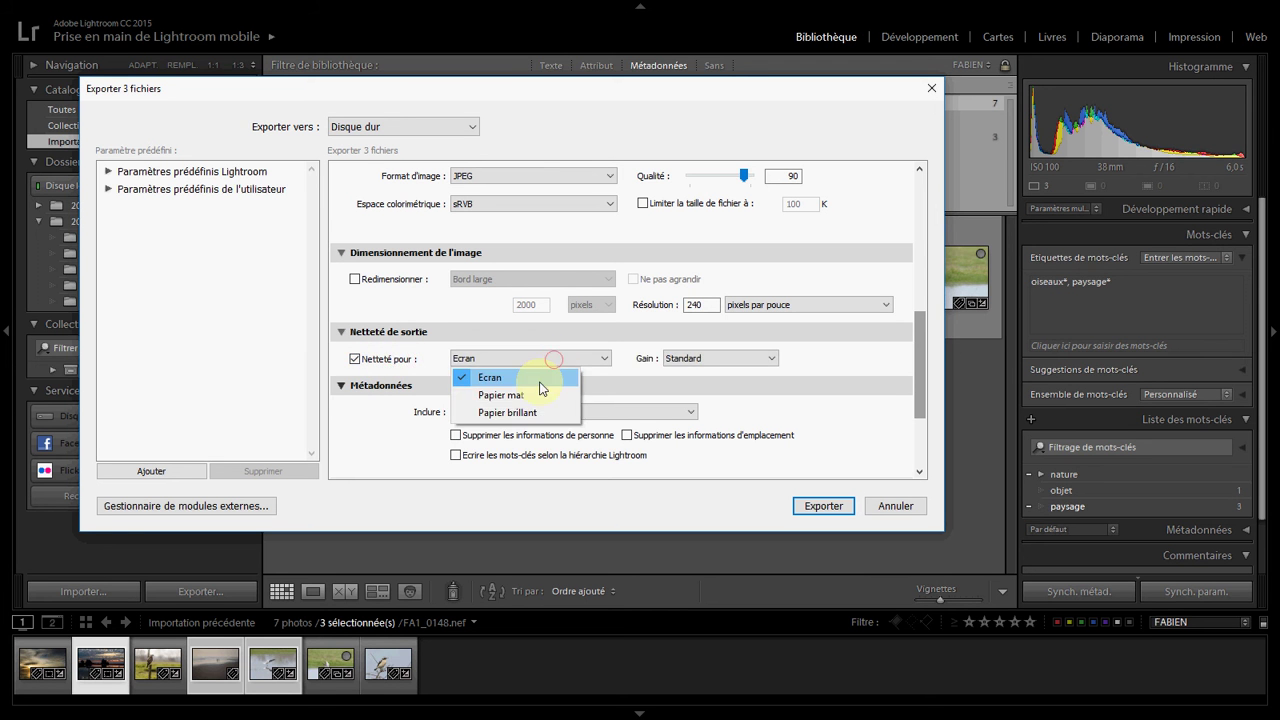
{"action": "left_click", "coordinate": [620, 382]}
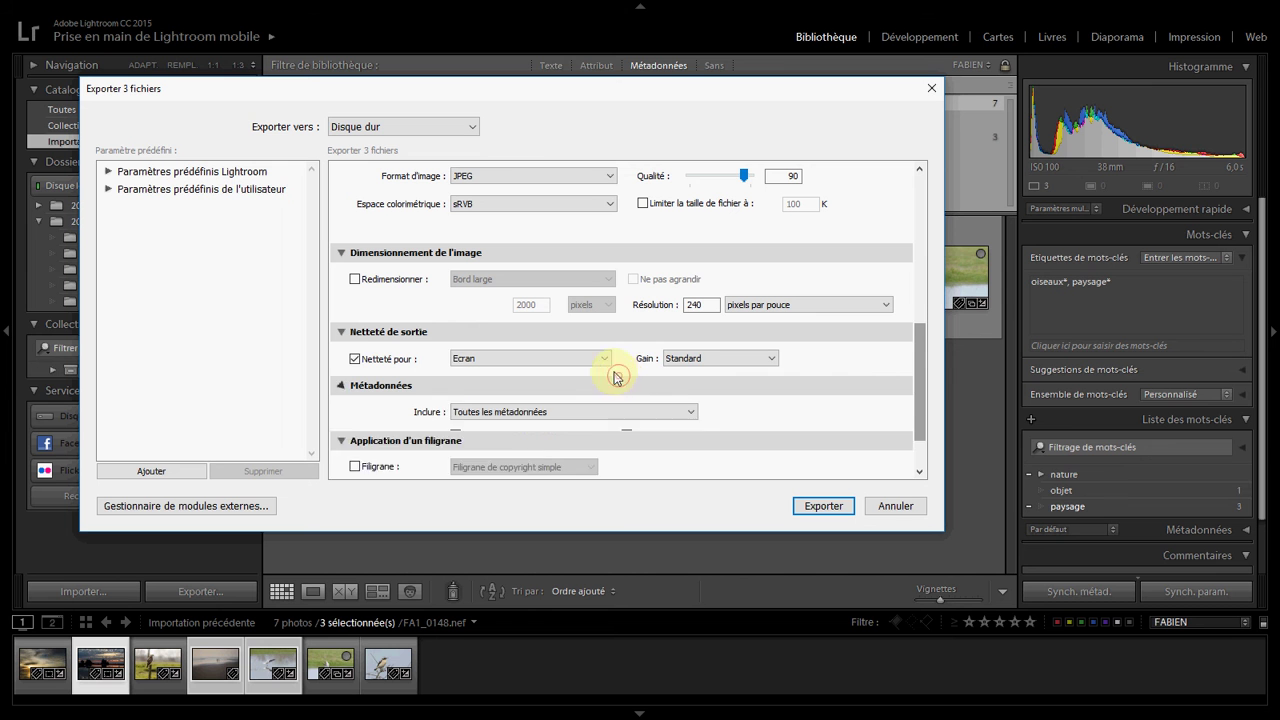
{"action": "left_click", "coordinate": [355, 362]}
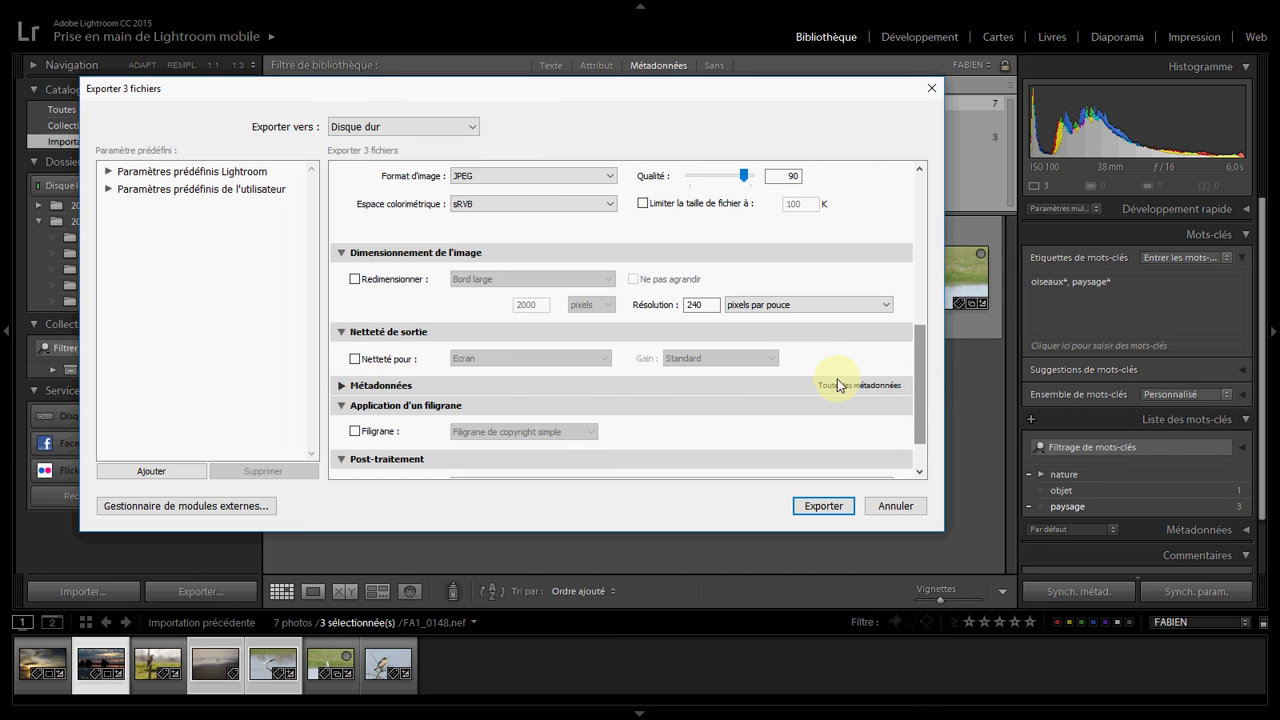
Step: Keep Toutes les métadonnées as the included metadata and leave the removal of person information off
{"action": "left_click", "coordinate": [341, 388]}
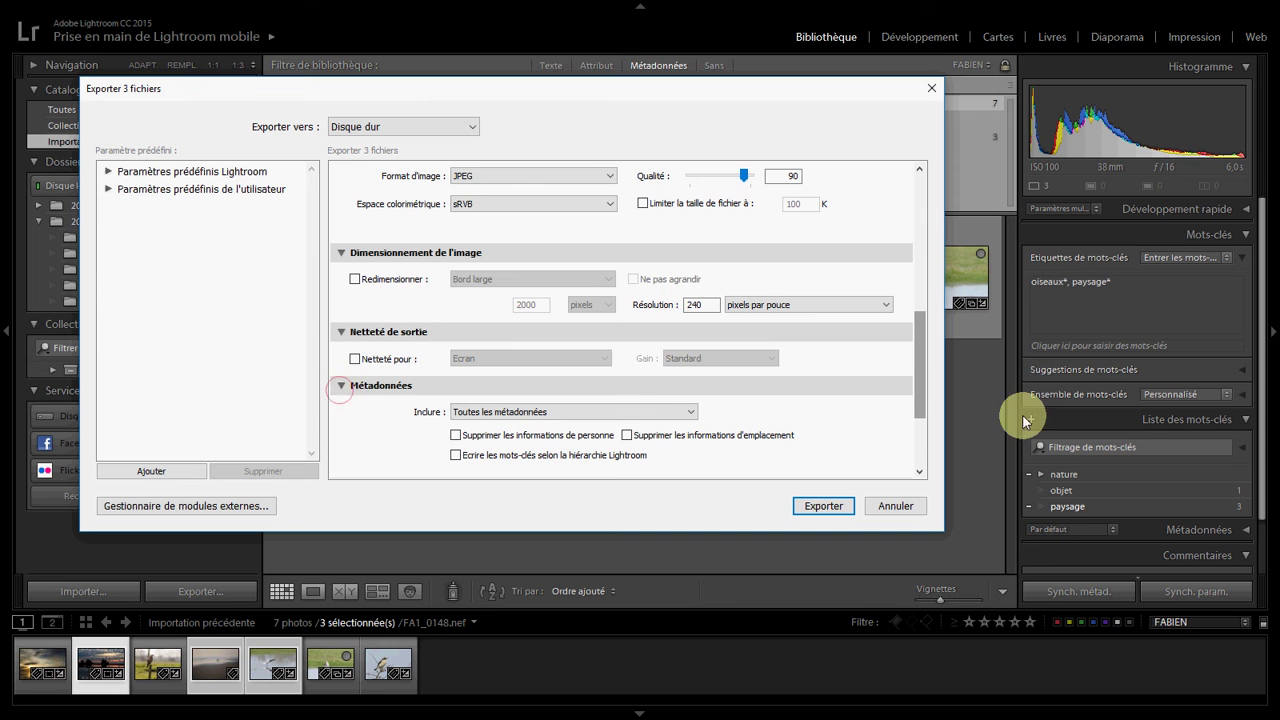
{"action": "scroll", "coordinate": [922, 400], "scroll_direction": "down", "scroll_amount": 3}
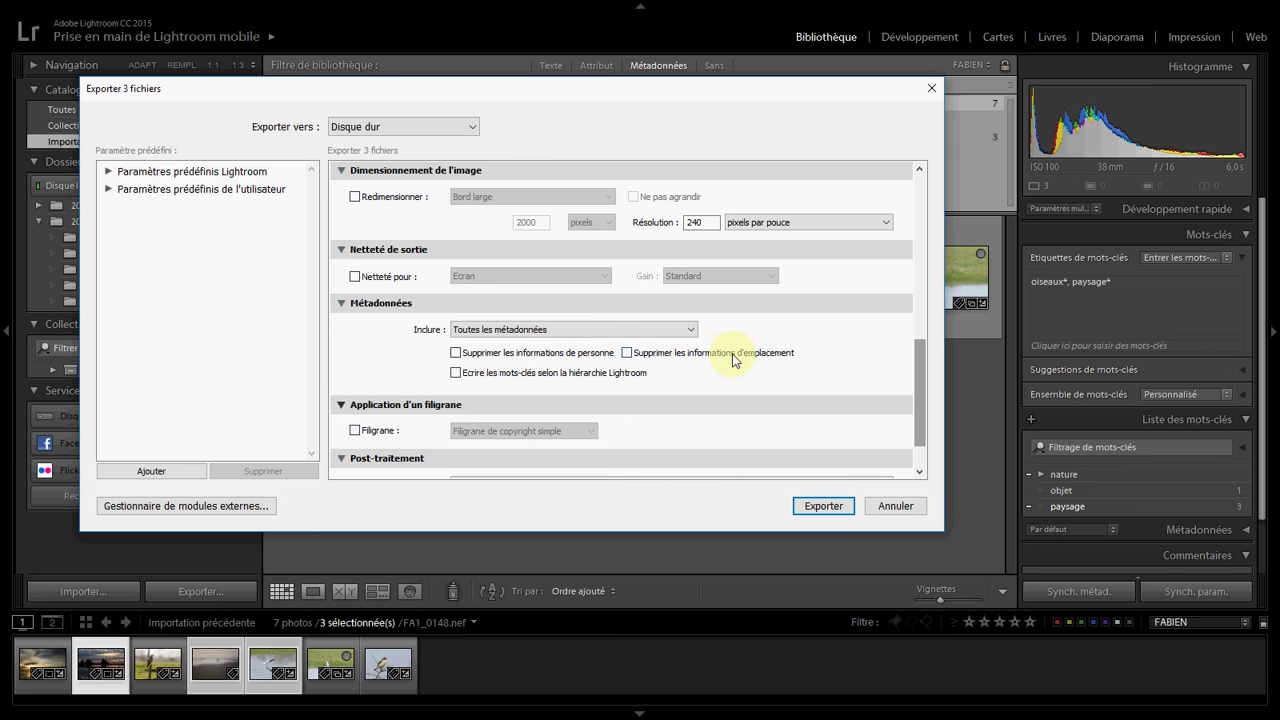
{"action": "left_click", "coordinate": [456, 354]}
{"action": "left_click", "coordinate": [456, 352]}
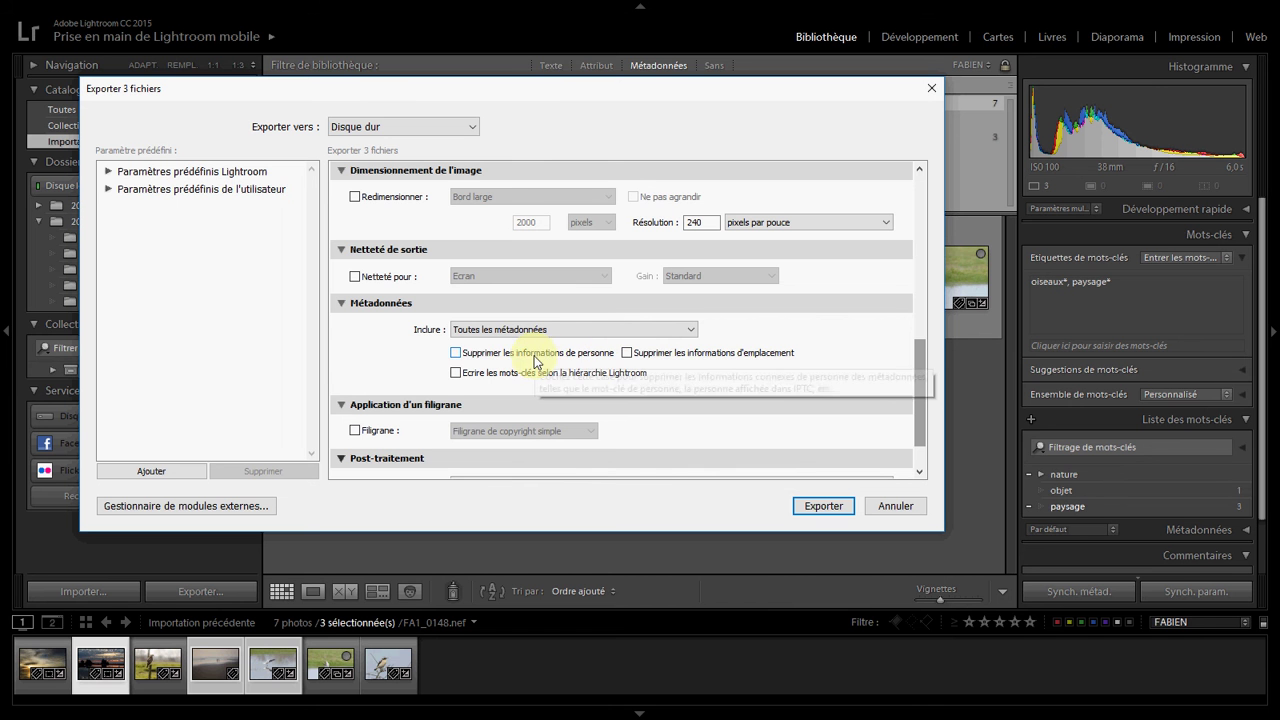
{"action": "left_click", "coordinate": [492, 330]}
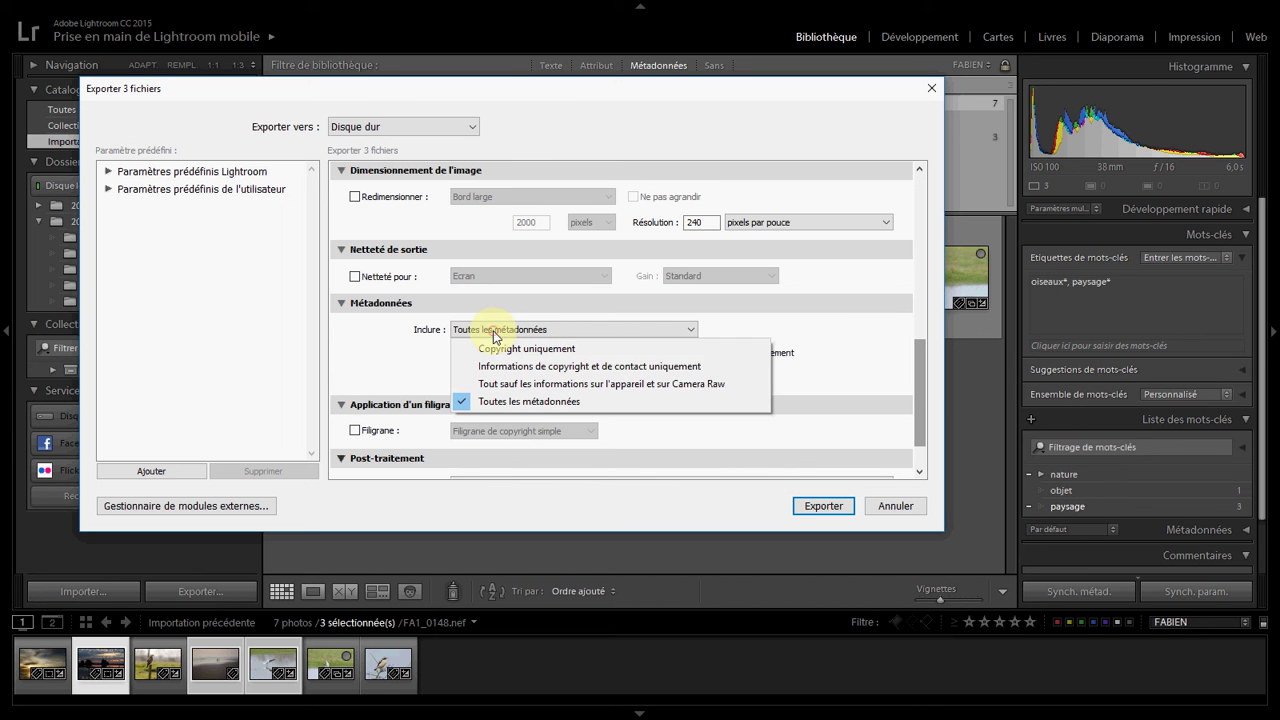
{"action": "left_click", "coordinate": [540, 401]}
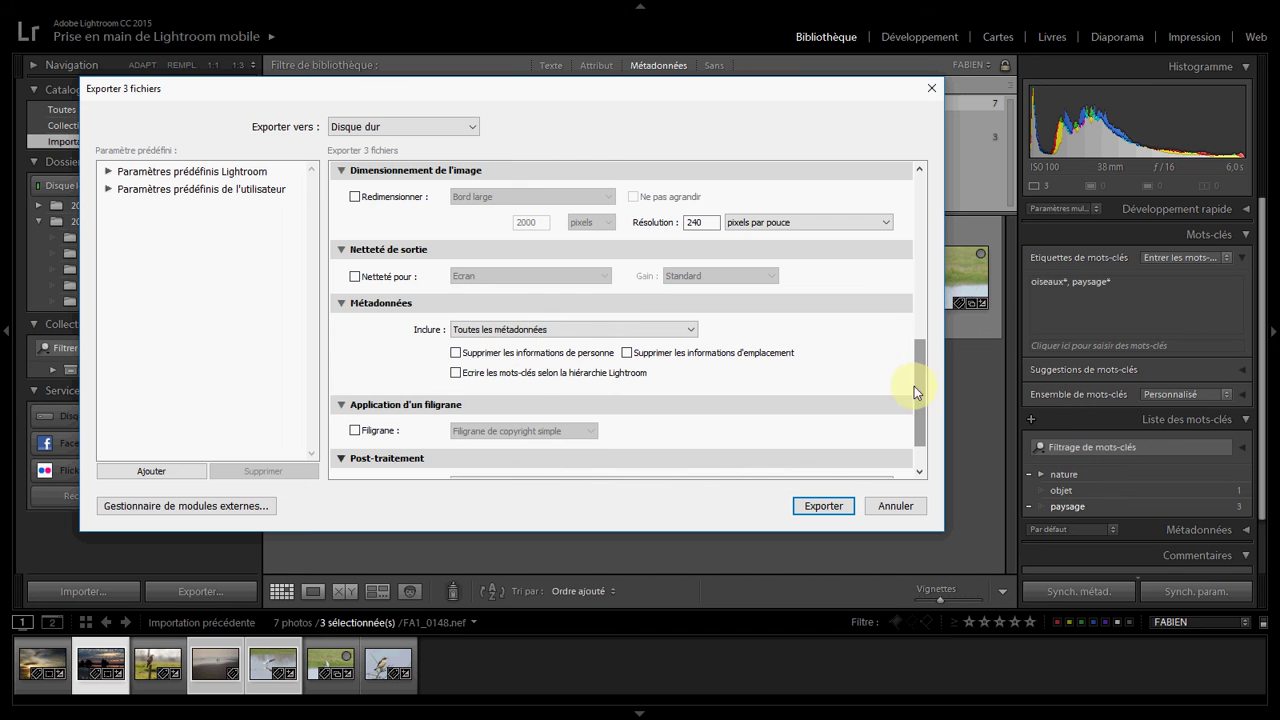
Step: Save the current export settings as a new preset in the user presets folder, entering a first name as its name
{"action": "scroll", "coordinate": [921, 375], "scroll_direction": "down", "scroll_amount": 2}
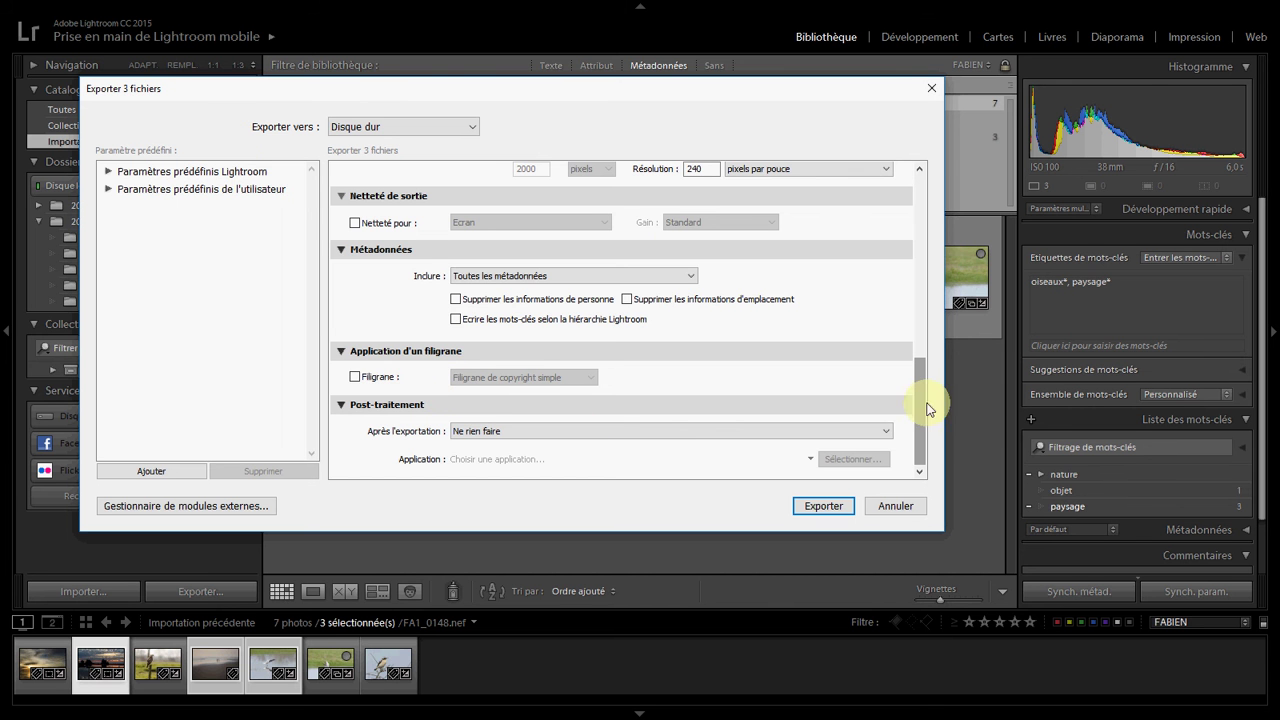
{"action": "left_click_drag", "start_coordinate": [920, 400], "coordinate": [926, 210]}
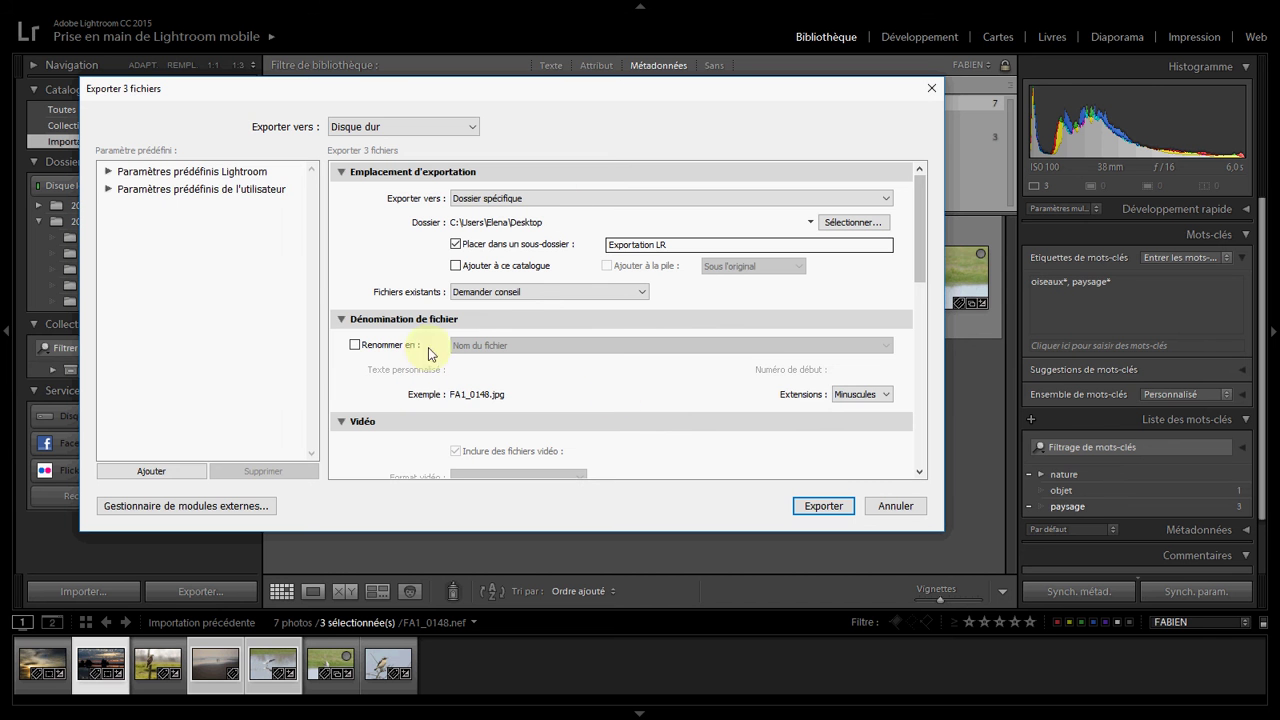
{"action": "left_click", "coordinate": [151, 470]}
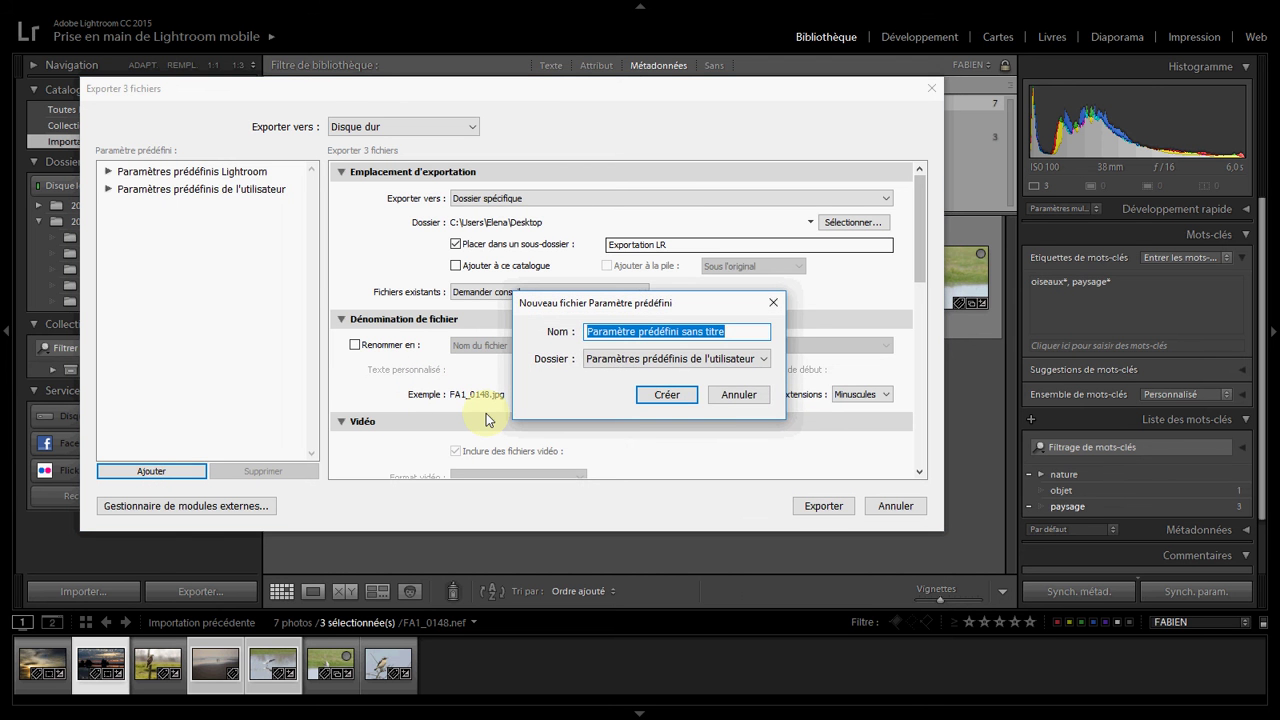
{"action": "type", "text": "fabien"}
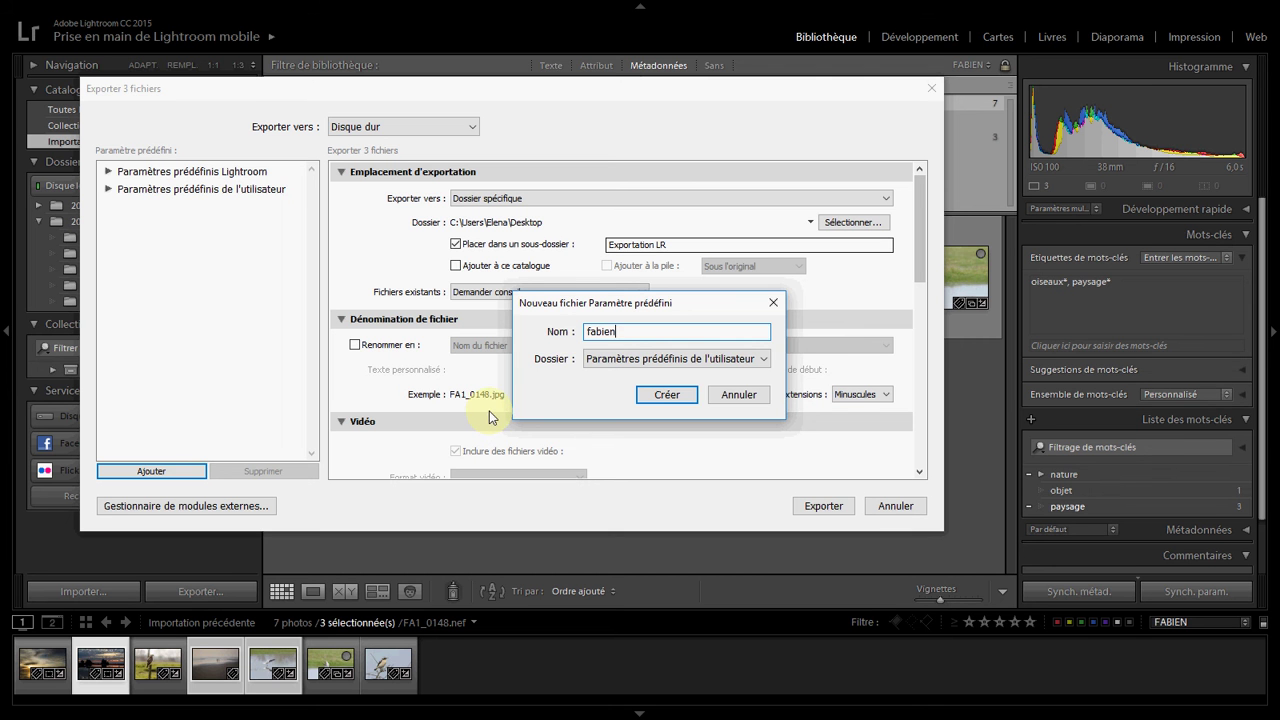
{"action": "left_click", "coordinate": [663, 395]}
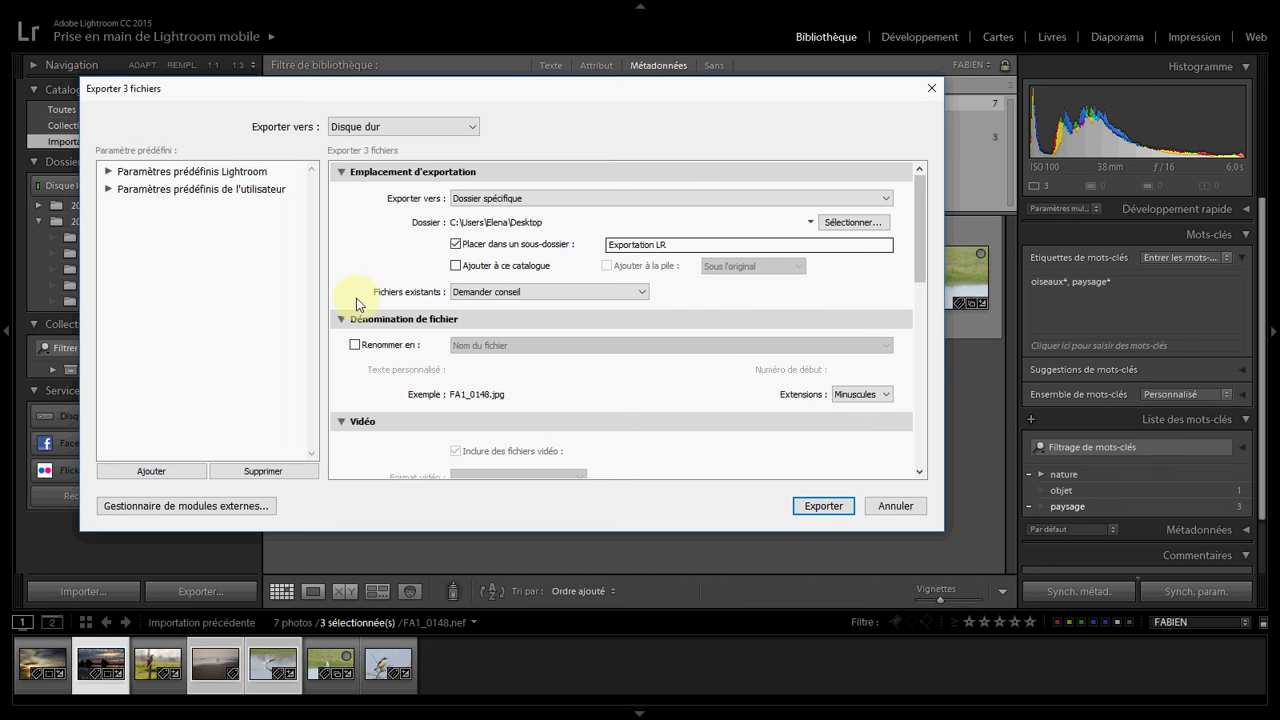
Step: Try switching the subfolder off and file renaming on, and restore the export settings by reapplying the saved user preset
{"action": "left_click", "coordinate": [109, 189]}
{"action": "left_click", "coordinate": [133, 207]}
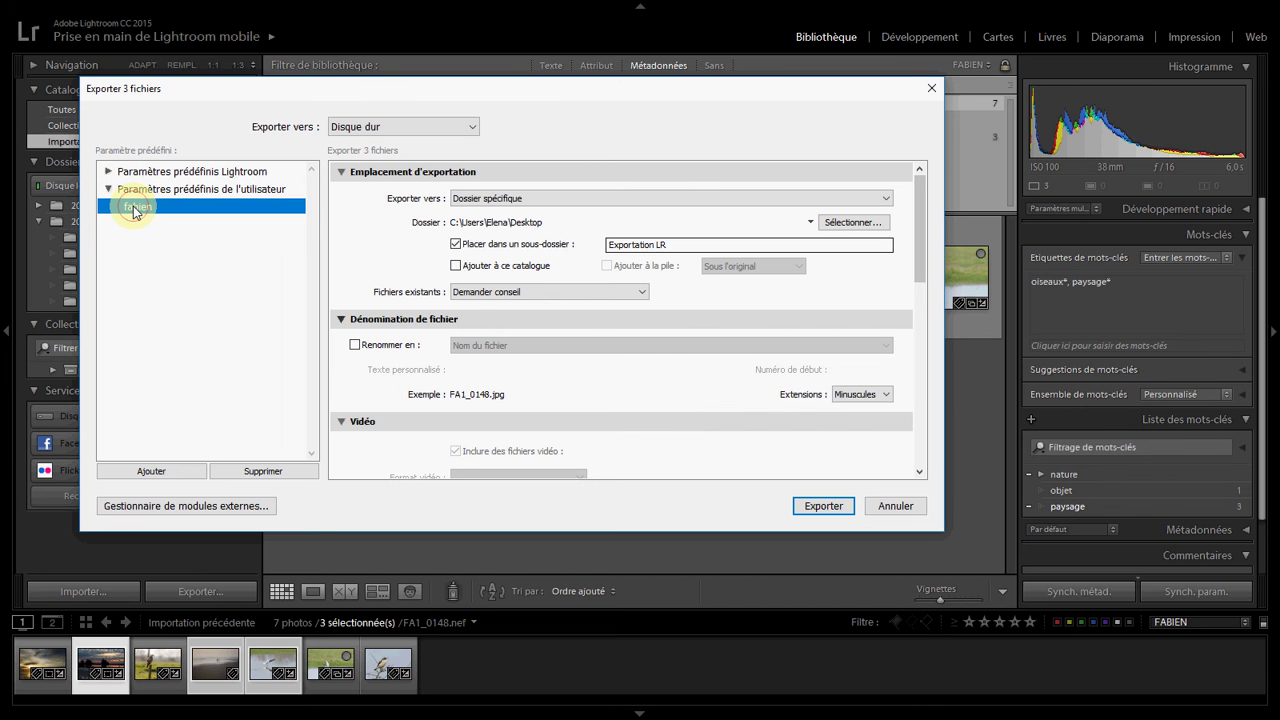
{"action": "left_click", "coordinate": [457, 246]}
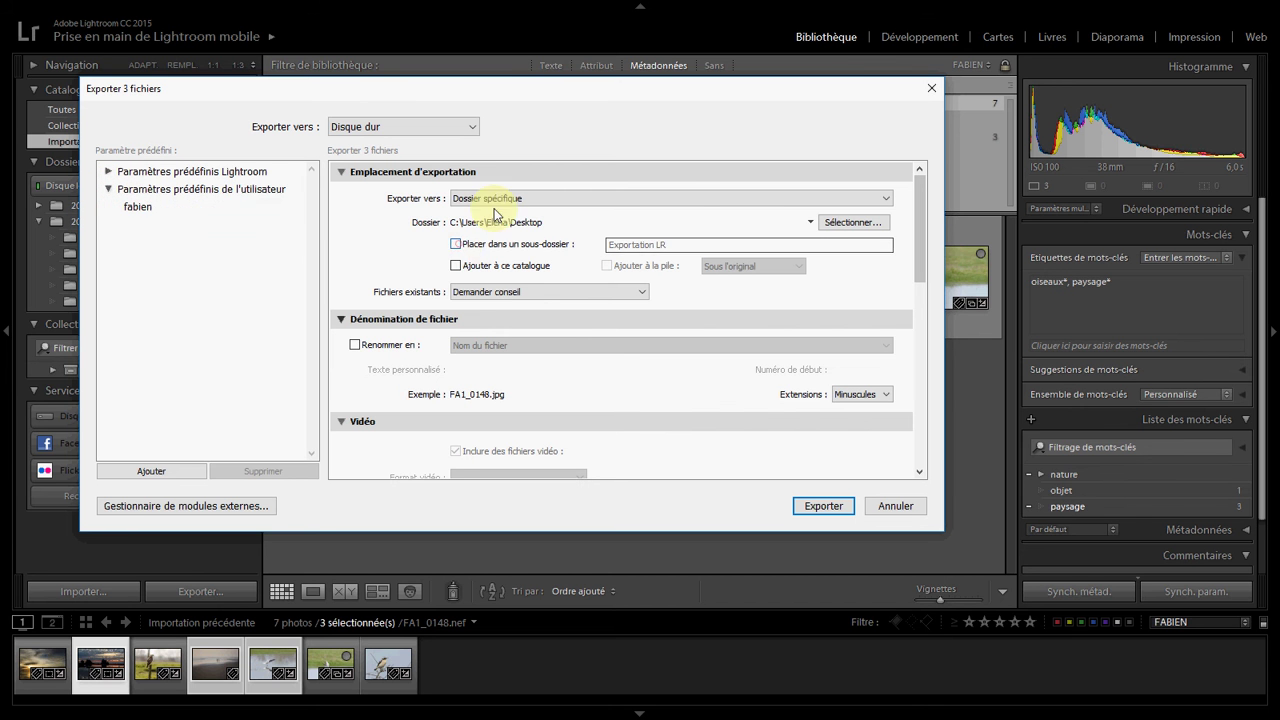
{"action": "left_click", "coordinate": [355, 345]}
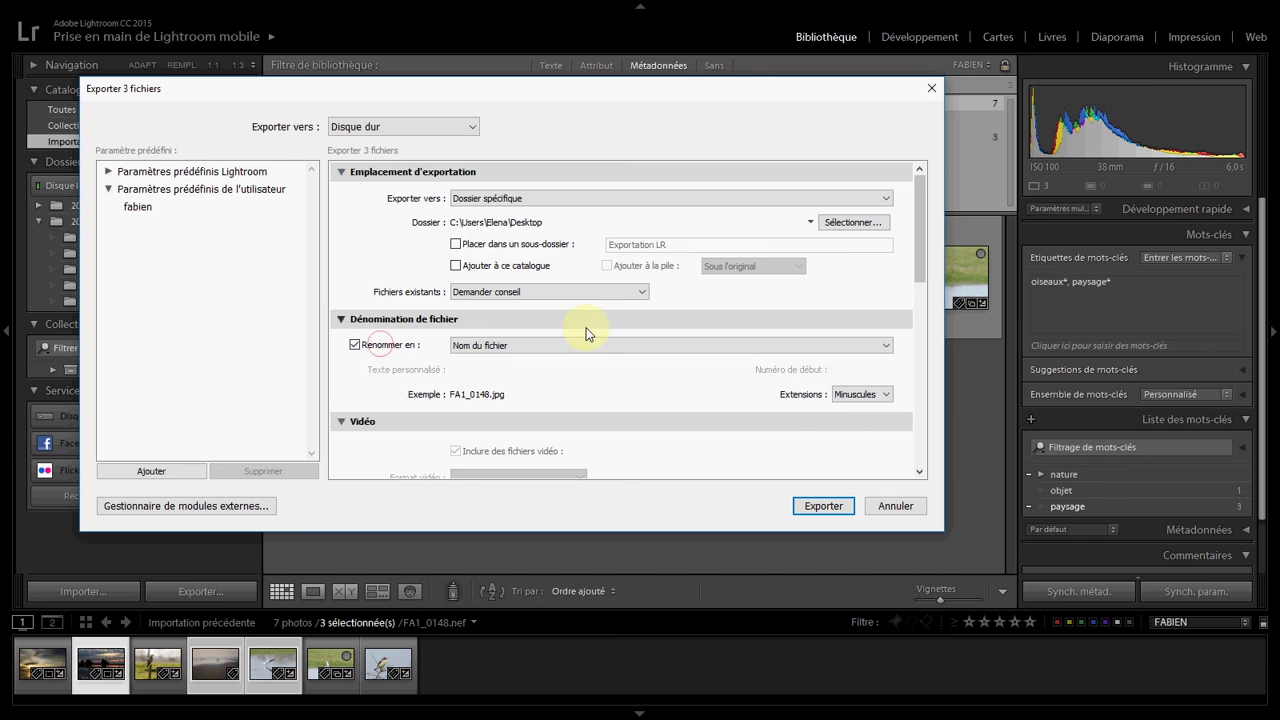
{"action": "left_click", "coordinate": [140, 208]}
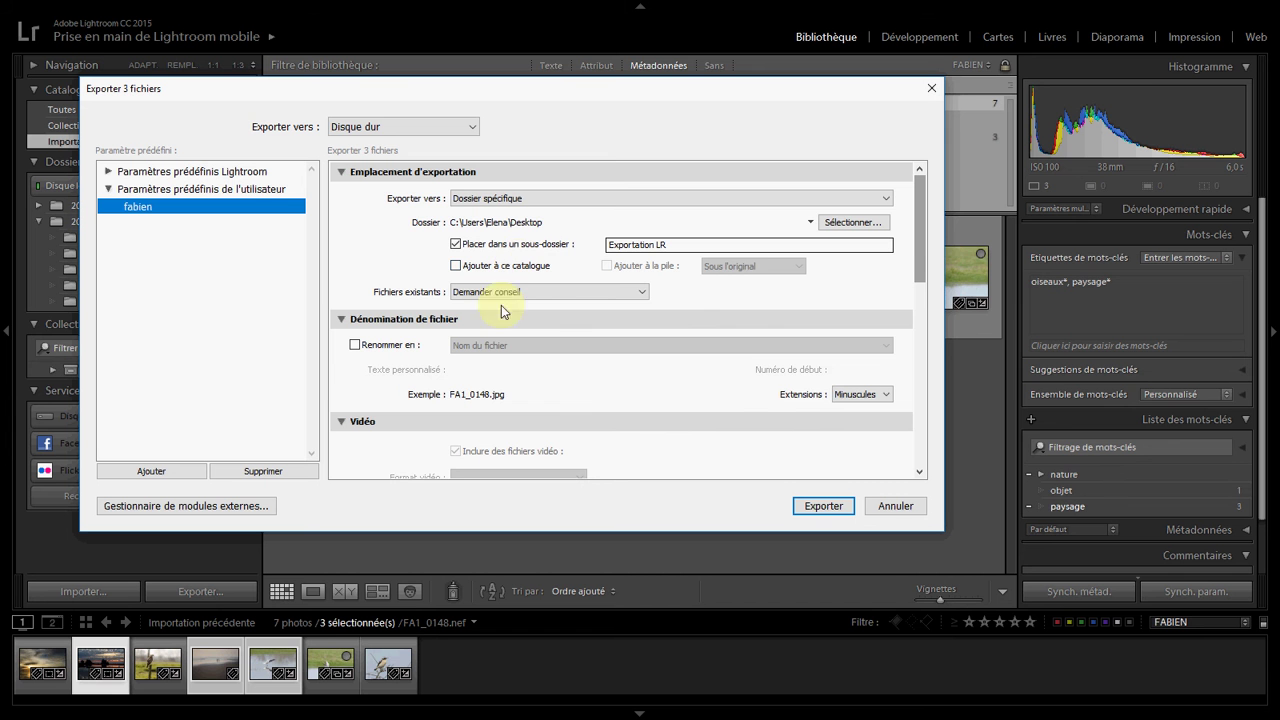
Step: Export the three selected photos with the saved preset's settings and quit Lightroom
{"action": "left_click_drag", "start_coordinate": [928, 242], "coordinate": [922, 292]}
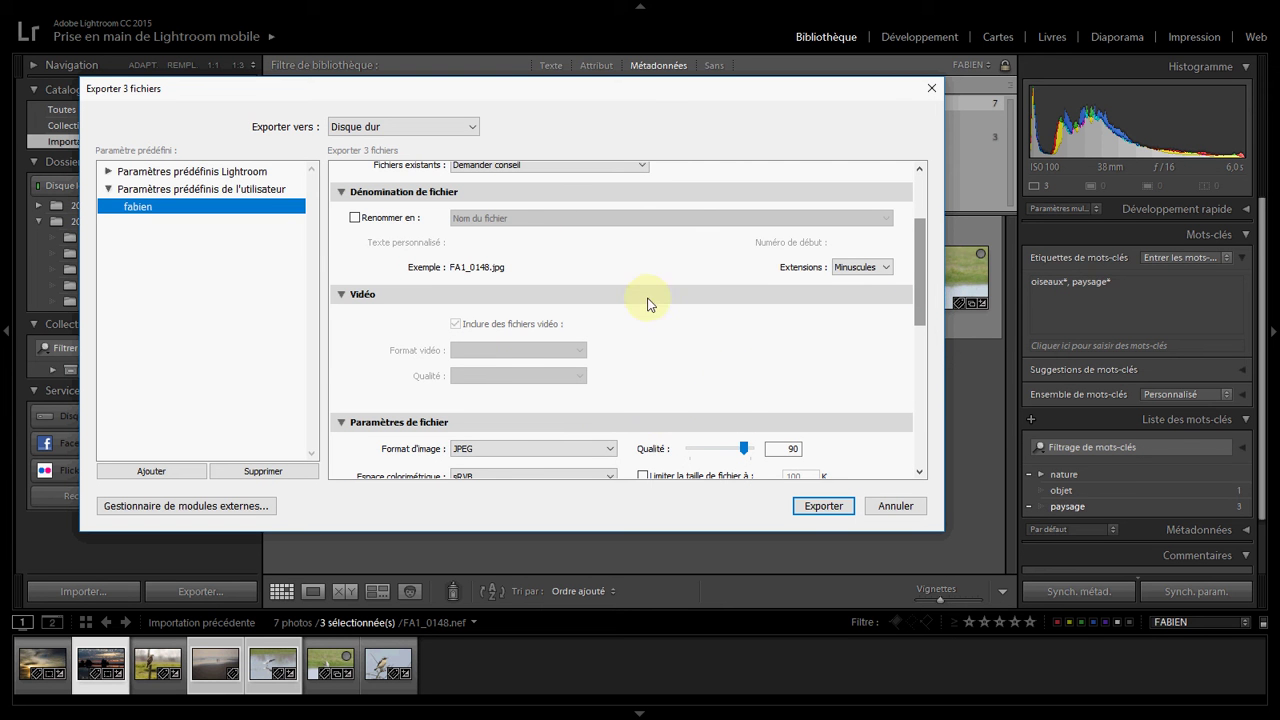
{"action": "left_click", "coordinate": [821, 505]}
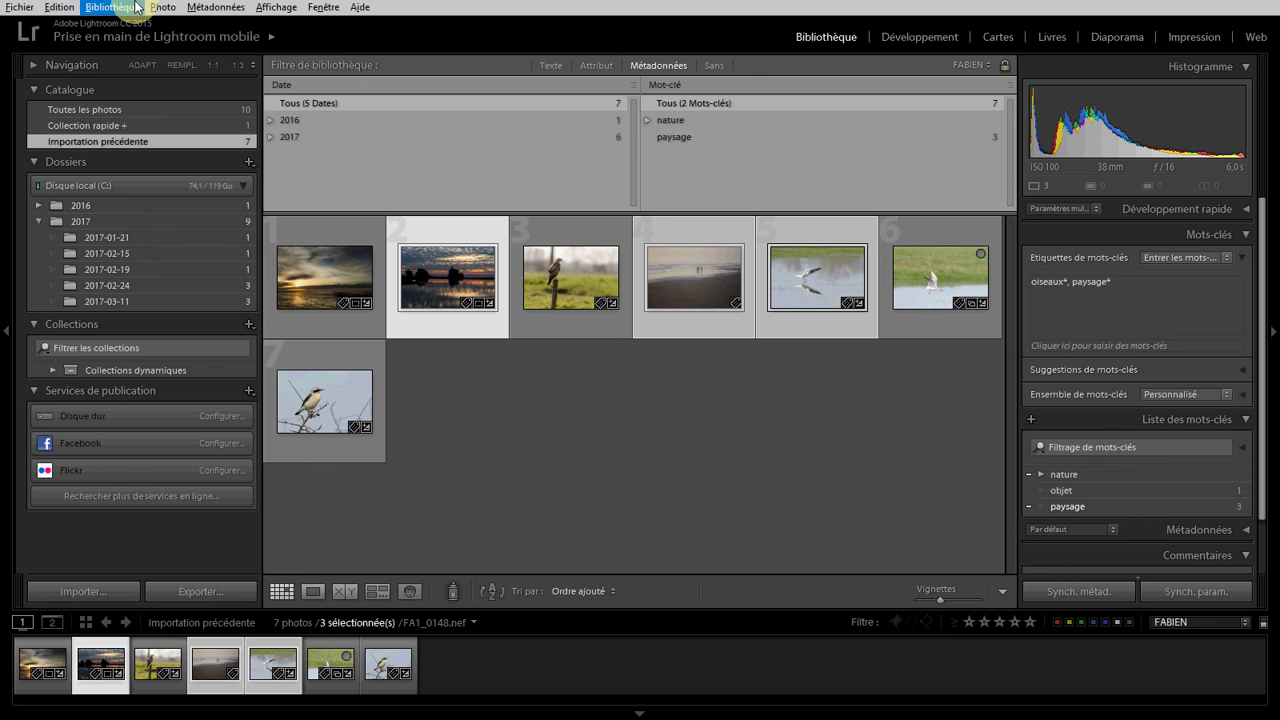
{"action": "left_click", "coordinate": [20, 7]}
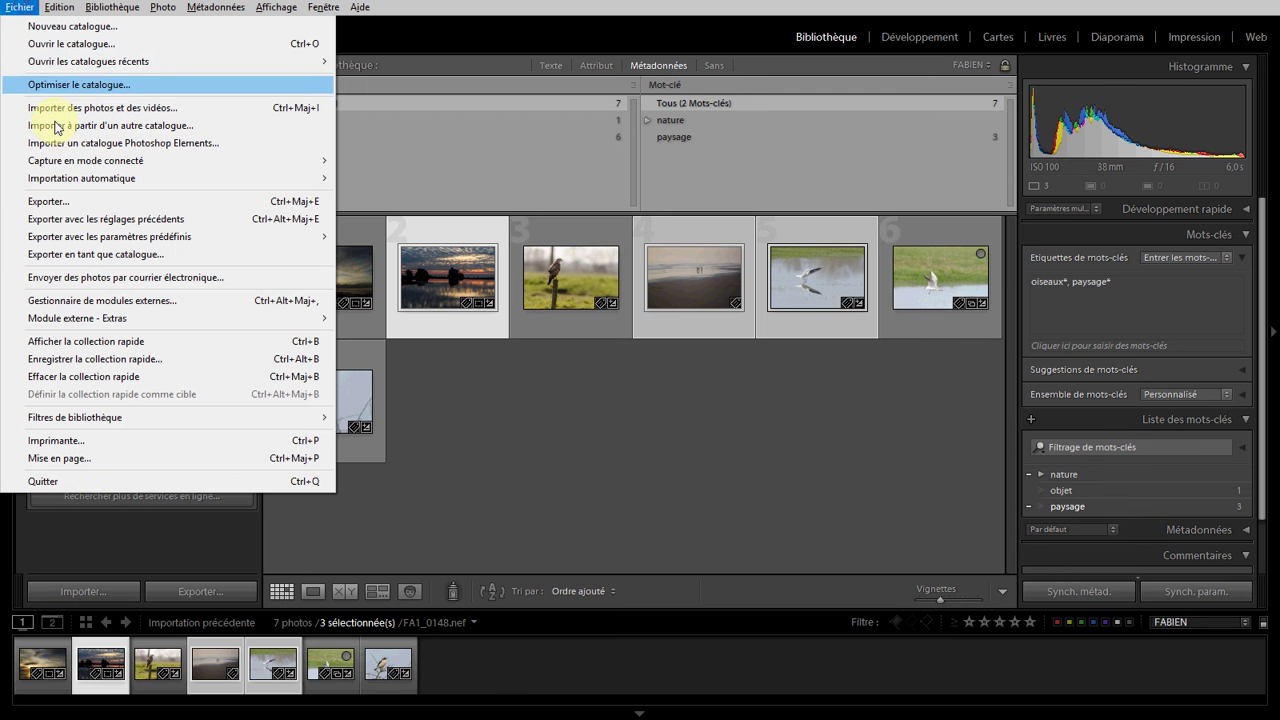
{"action": "left_click", "coordinate": [102, 484]}
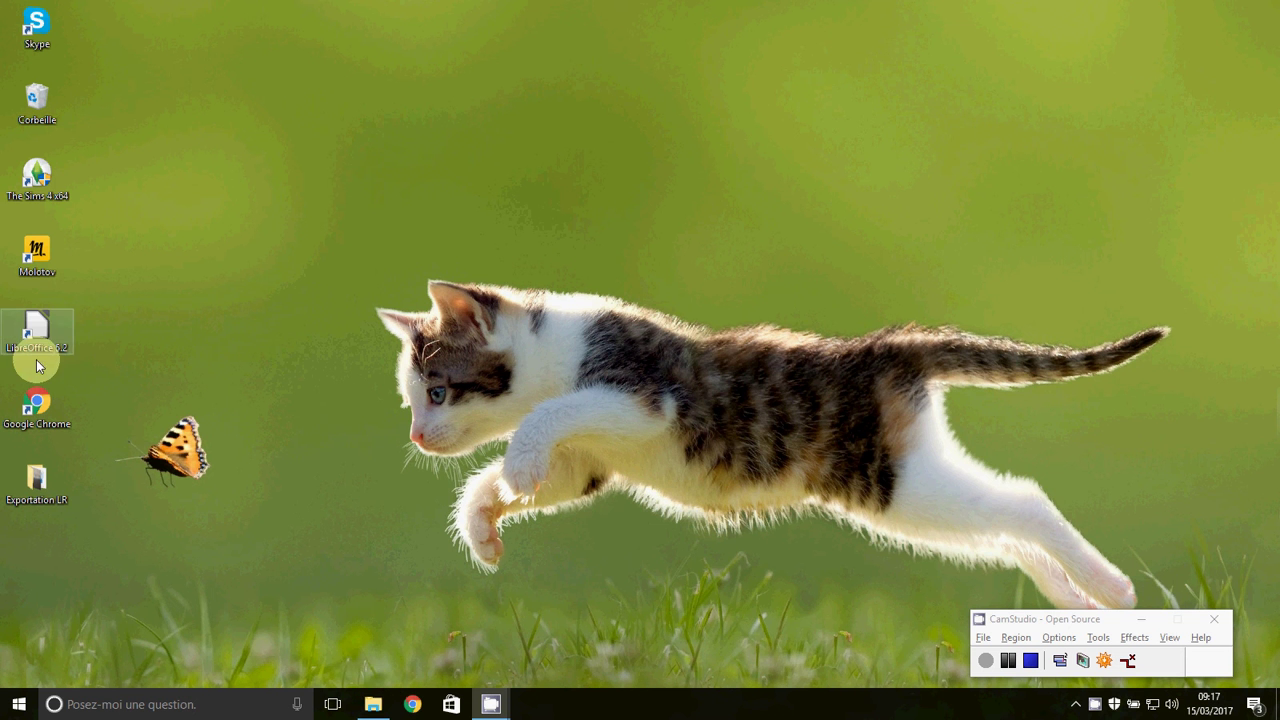
Step: Open the Exportation LR folder on the desktop and display the exported photo FA1_0148 in the image viewer
{"action": "double_click", "coordinate": [38, 485]}
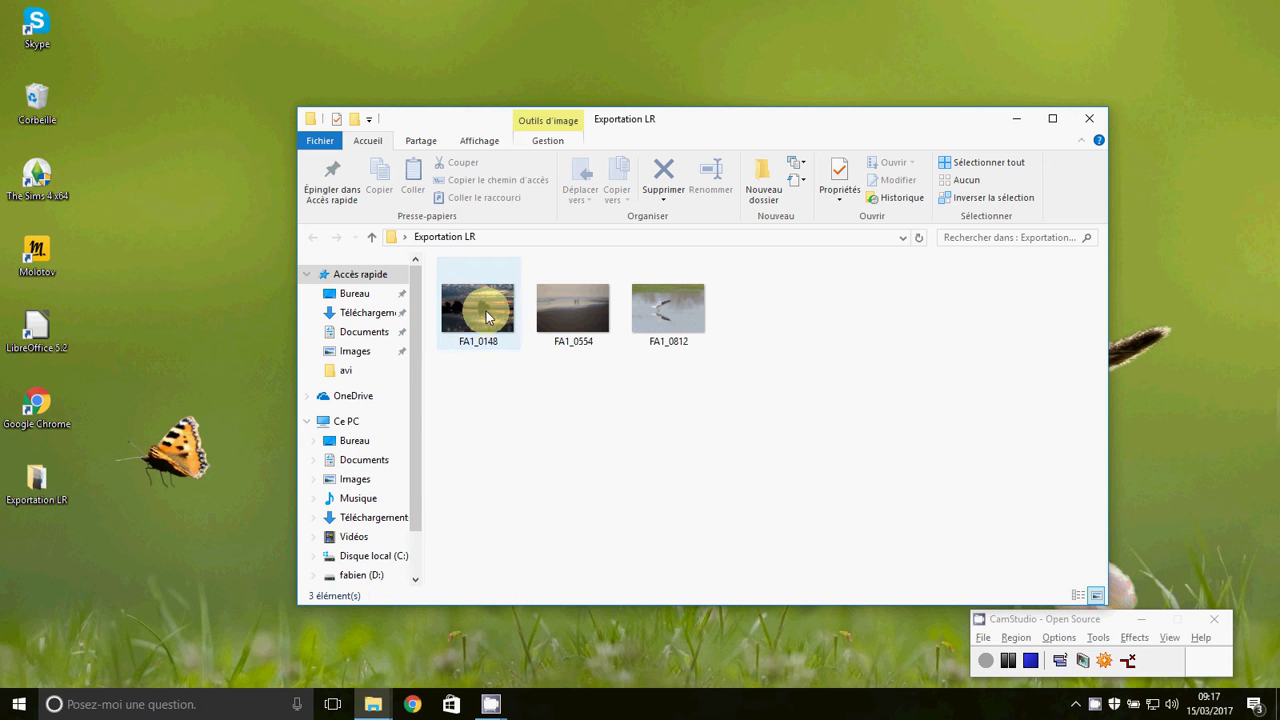
{"action": "left_click", "coordinate": [486, 311]}
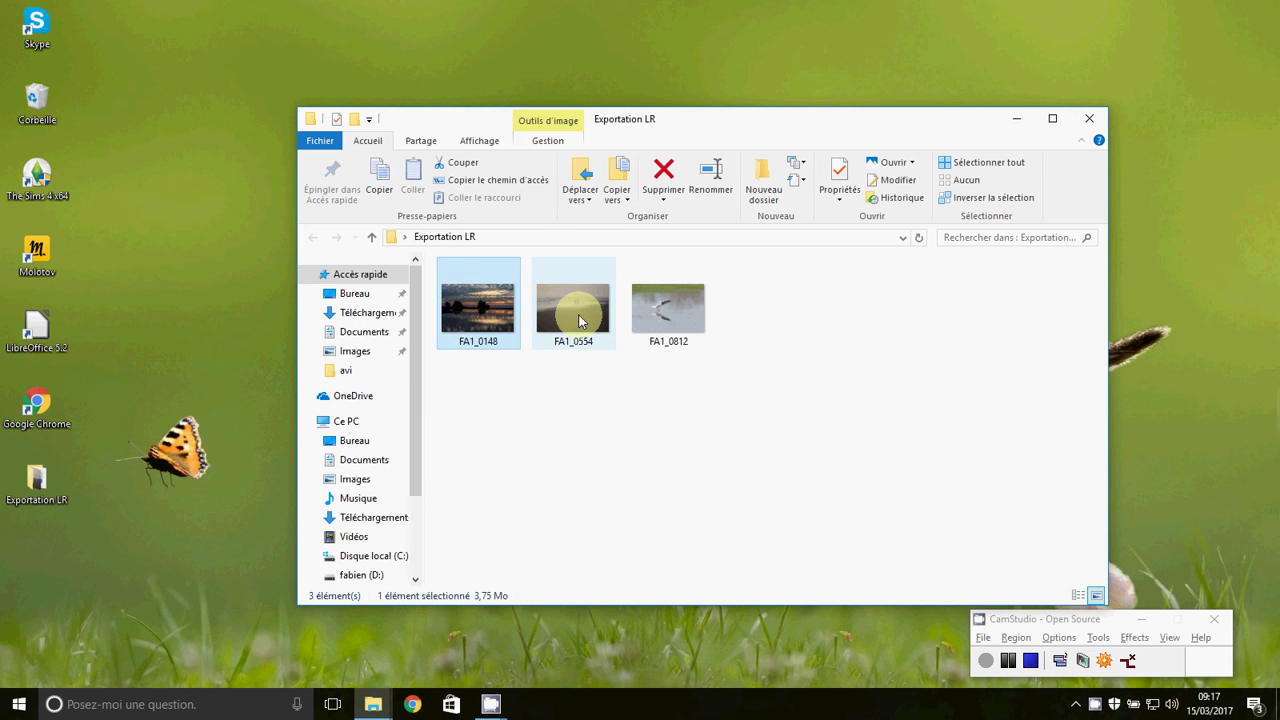
{"action": "left_click", "coordinate": [572, 319]}
{"action": "key", "text": "Right"}
{"action": "double_click", "coordinate": [486, 306]}
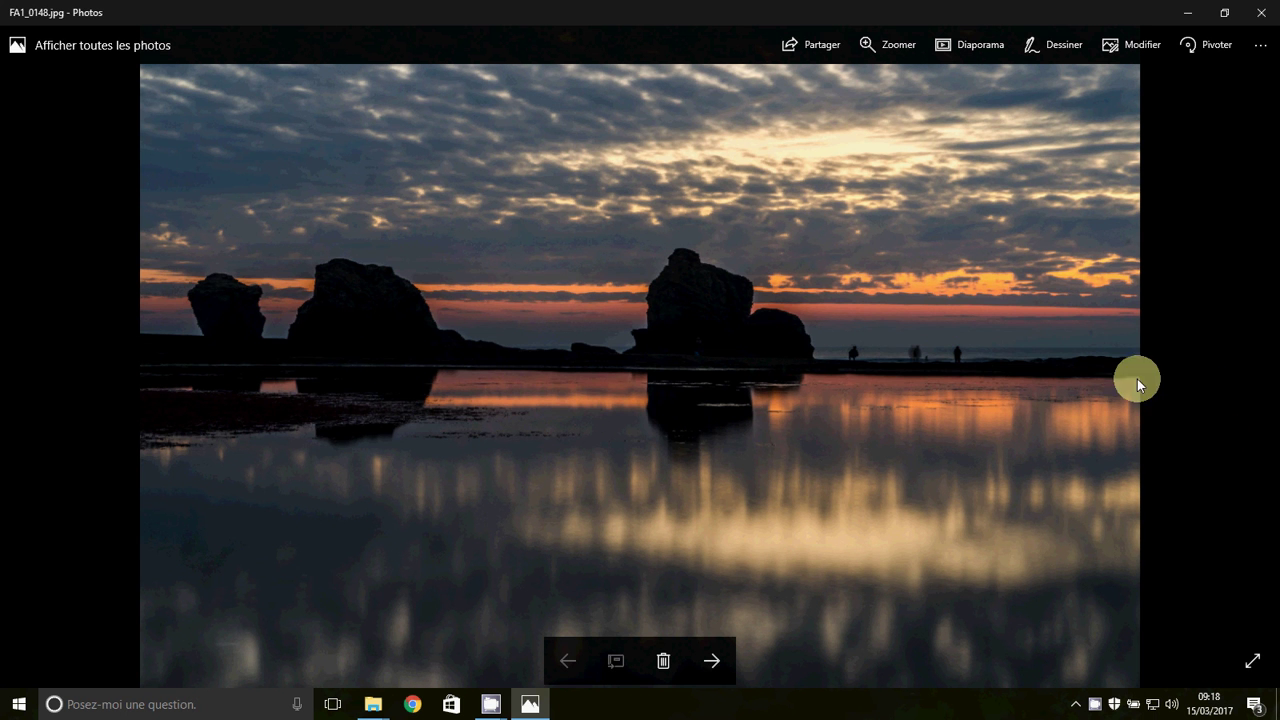
Step: Browse through the exported photos FA1_0554 and FA1_0812, return to FA1_0148 and close the image viewer
{"action": "left_click", "coordinate": [717, 663]}
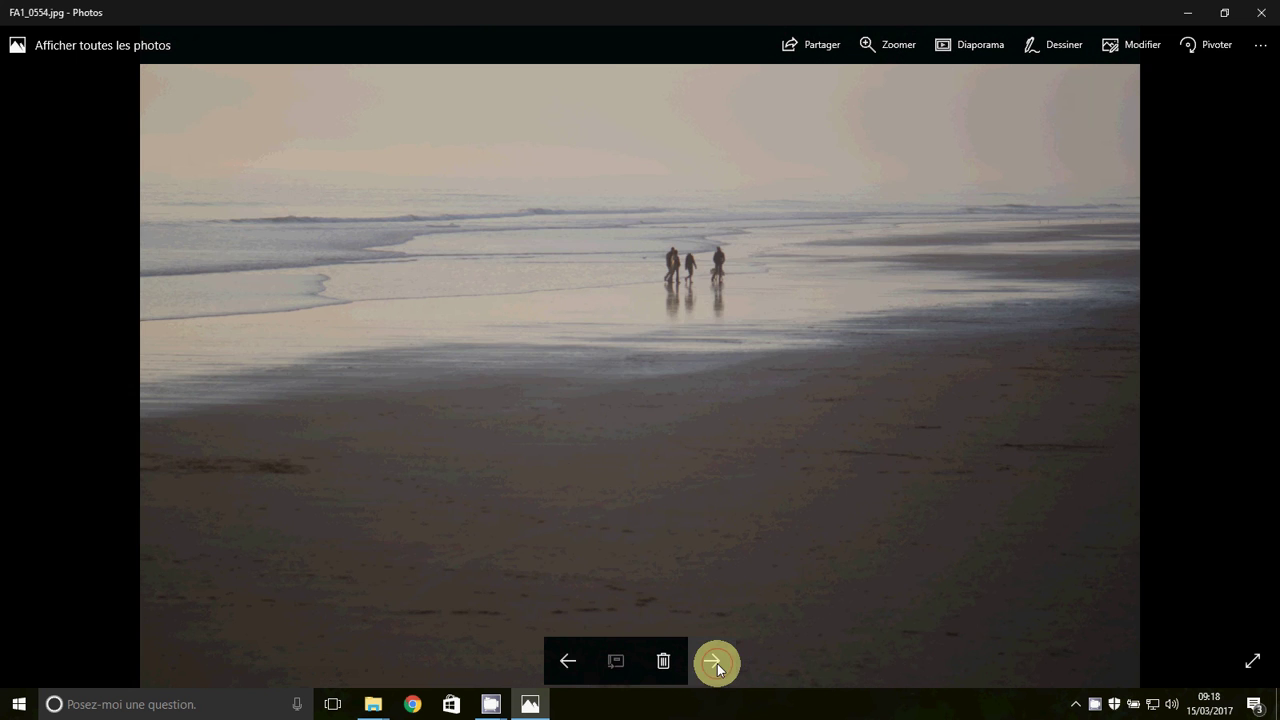
{"action": "left_click", "coordinate": [717, 663]}
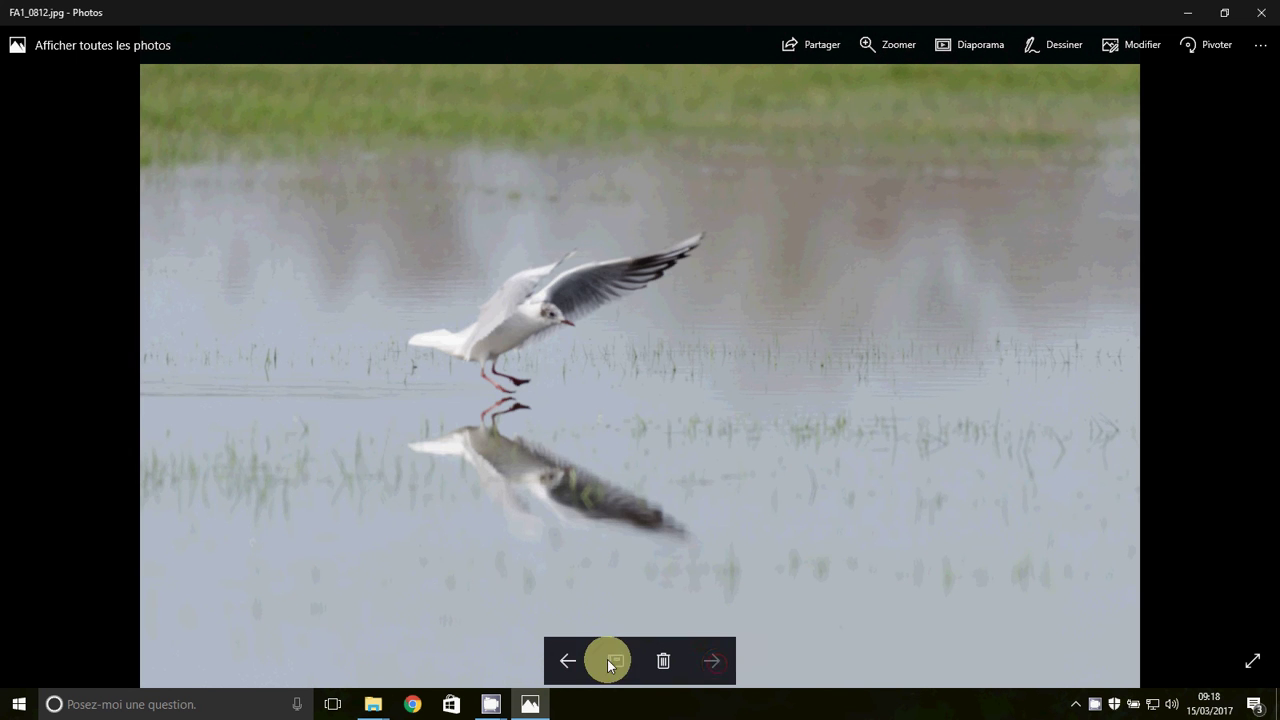
{"action": "left_click", "coordinate": [563, 662]}
{"action": "left_click", "coordinate": [563, 662]}
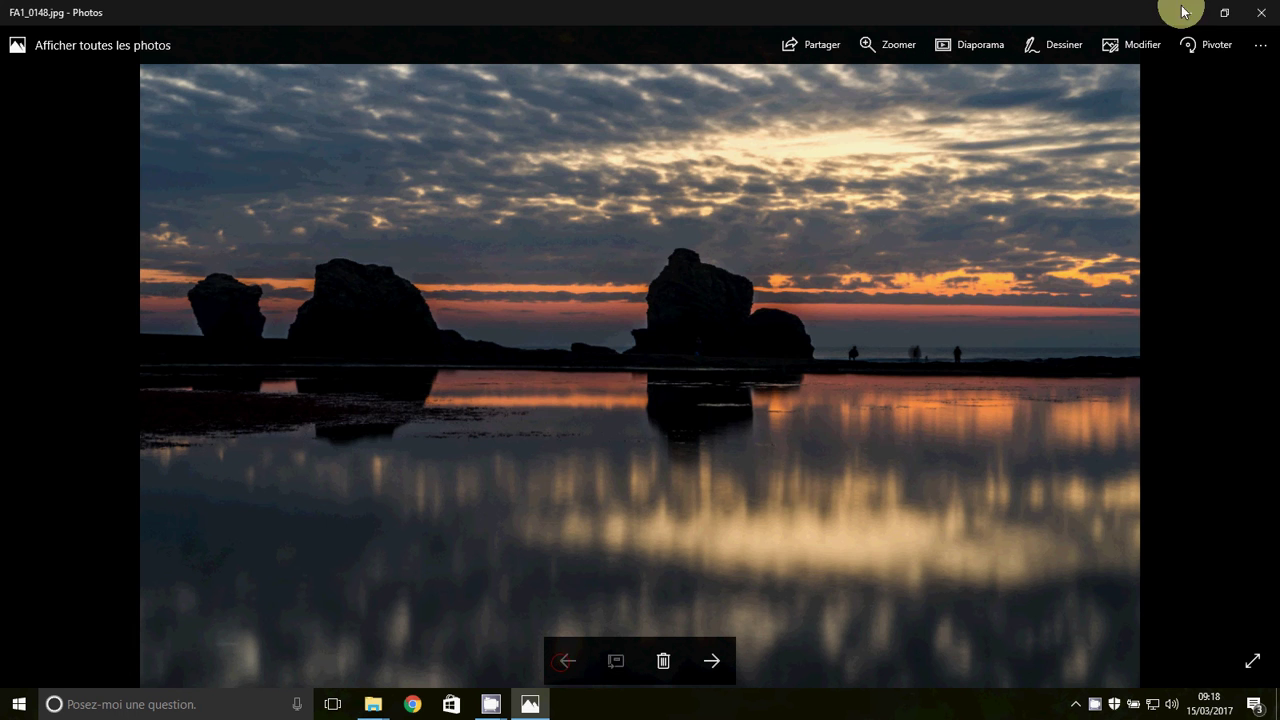
{"action": "left_click", "coordinate": [1261, 12]}
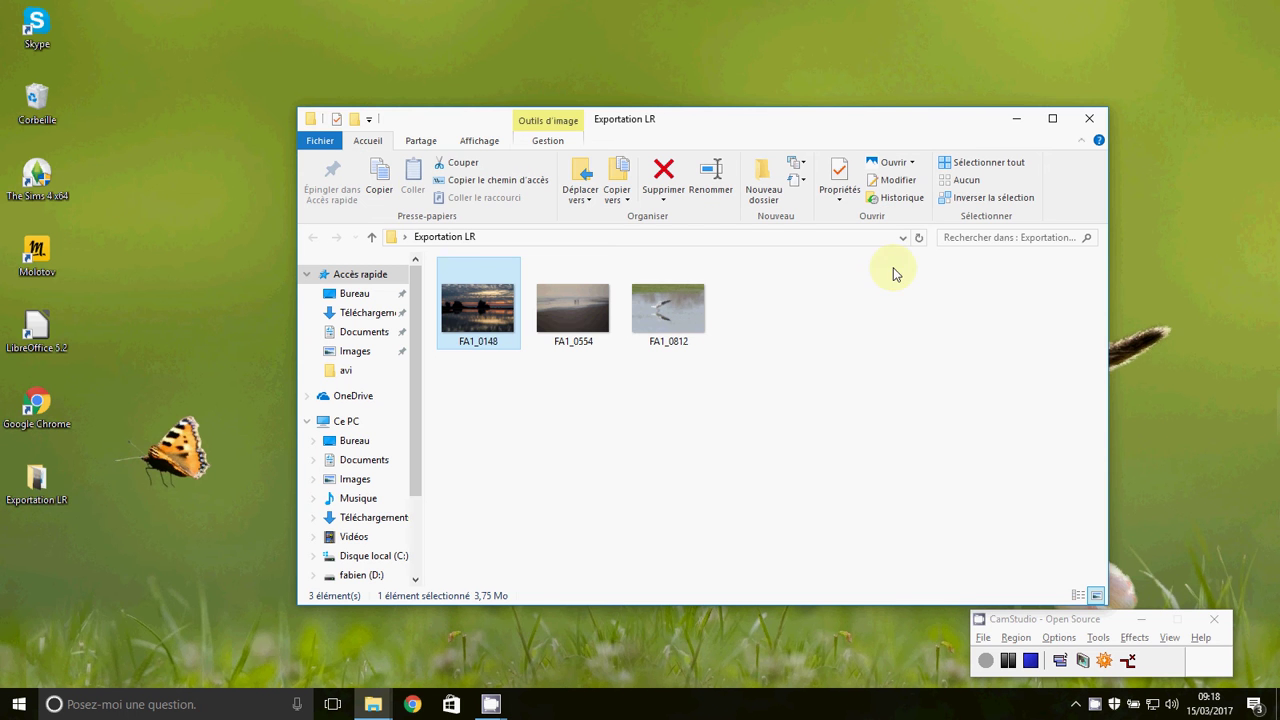
Step: Close the folder window and move the Exportation LR folder from the desktop to the Recycle Bin
{"action": "left_click", "coordinate": [676, 420]}
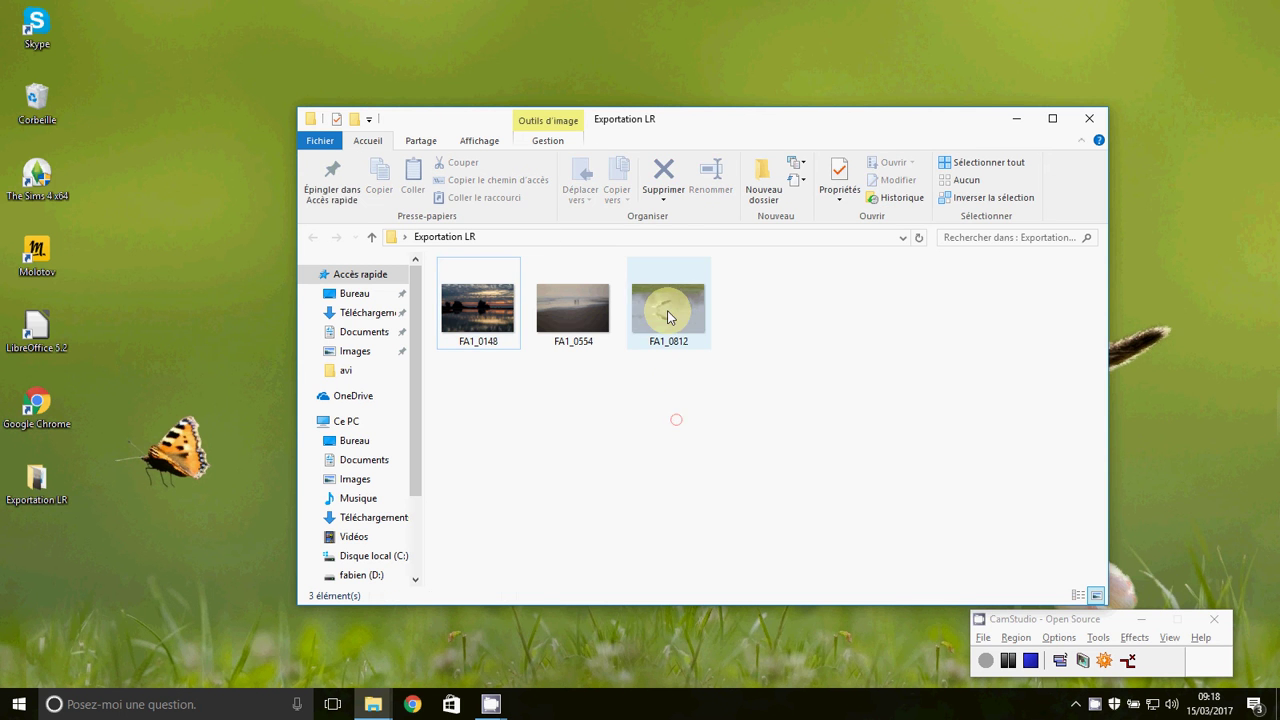
{"action": "mouse_move", "coordinate": [667, 313]}
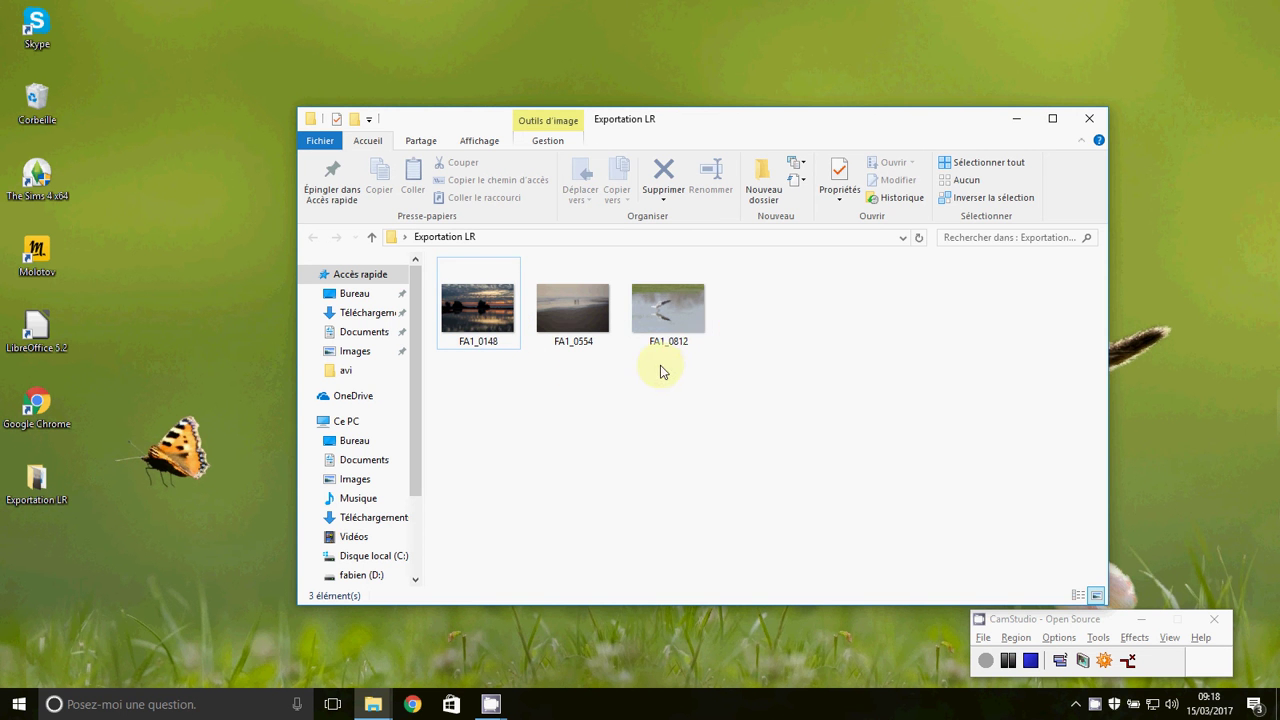
{"action": "left_click", "coordinate": [1089, 119]}
{"action": "left_click_drag", "start_coordinate": [37, 485], "coordinate": [30, 113]}
Step: Start Adobe Lightroom again
{"action": "left_click", "coordinate": [19, 704]}
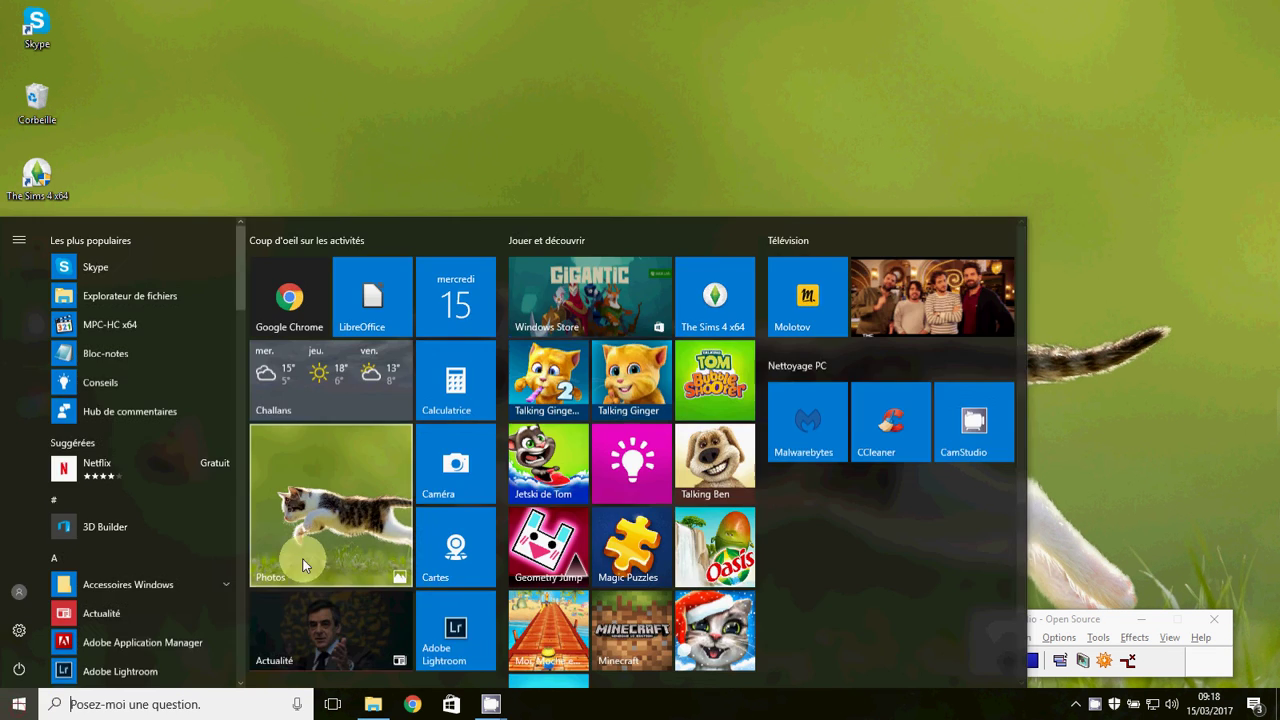
{"action": "left_click", "coordinate": [454, 645]}
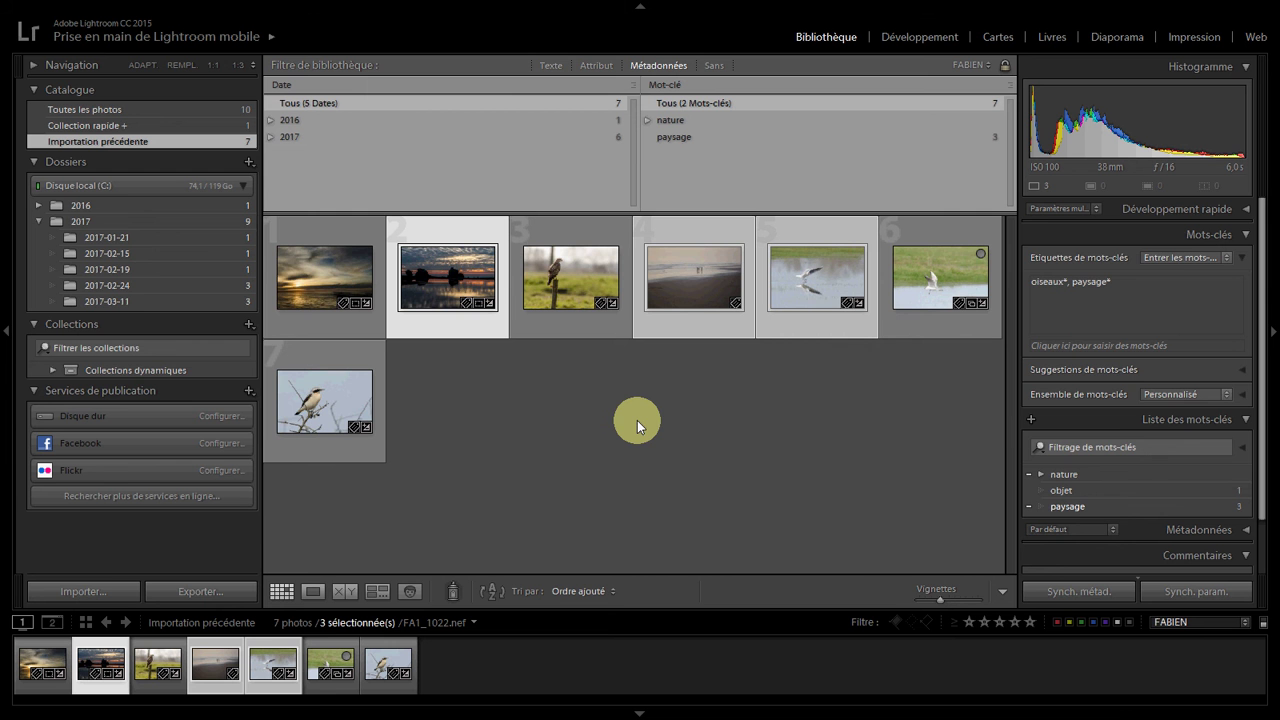
{"action": "key", "text": "alt+Tab"}
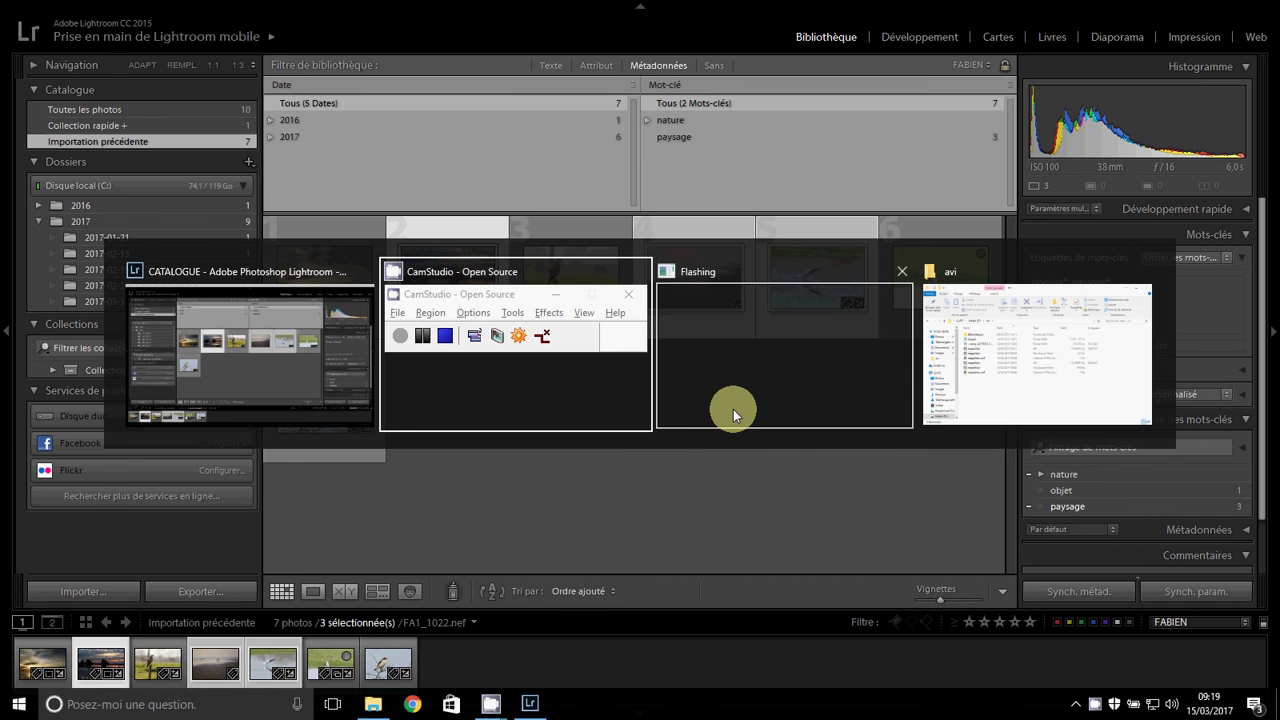
{"action": "key", "text": "Tab"}
{"action": "key", "text": "Tab"}
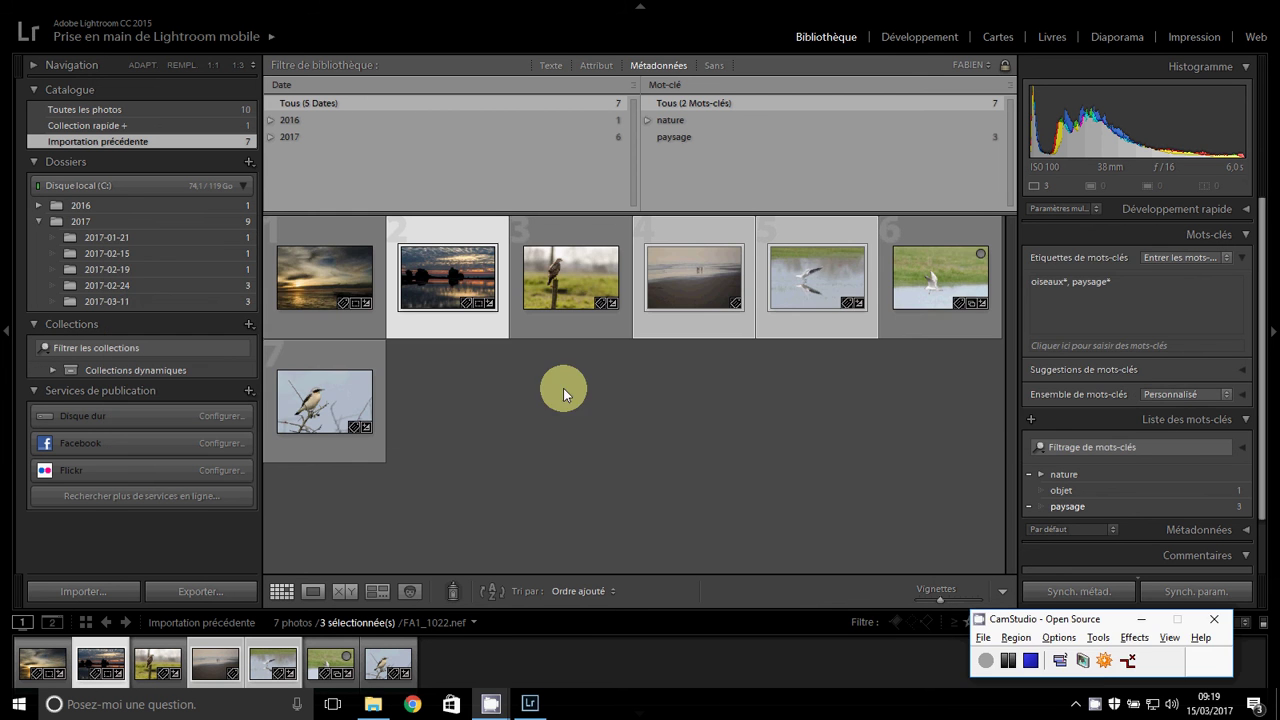